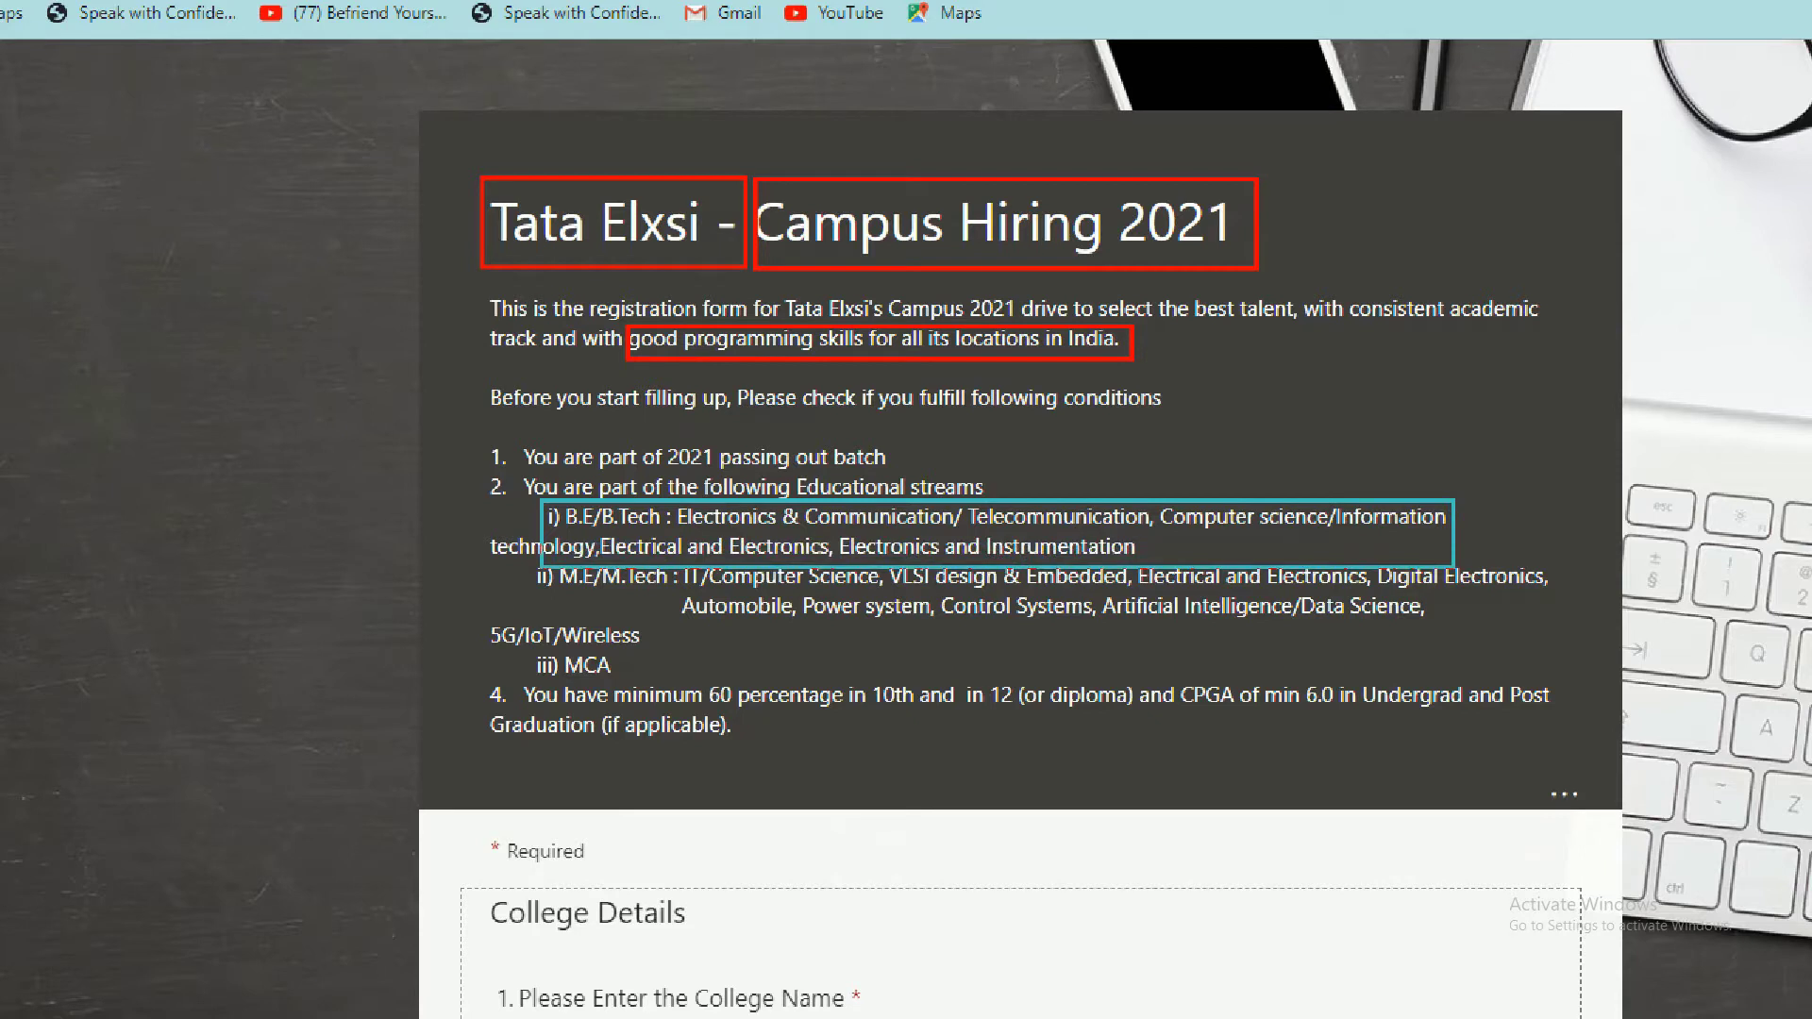
pyautogui.click(413, 498)
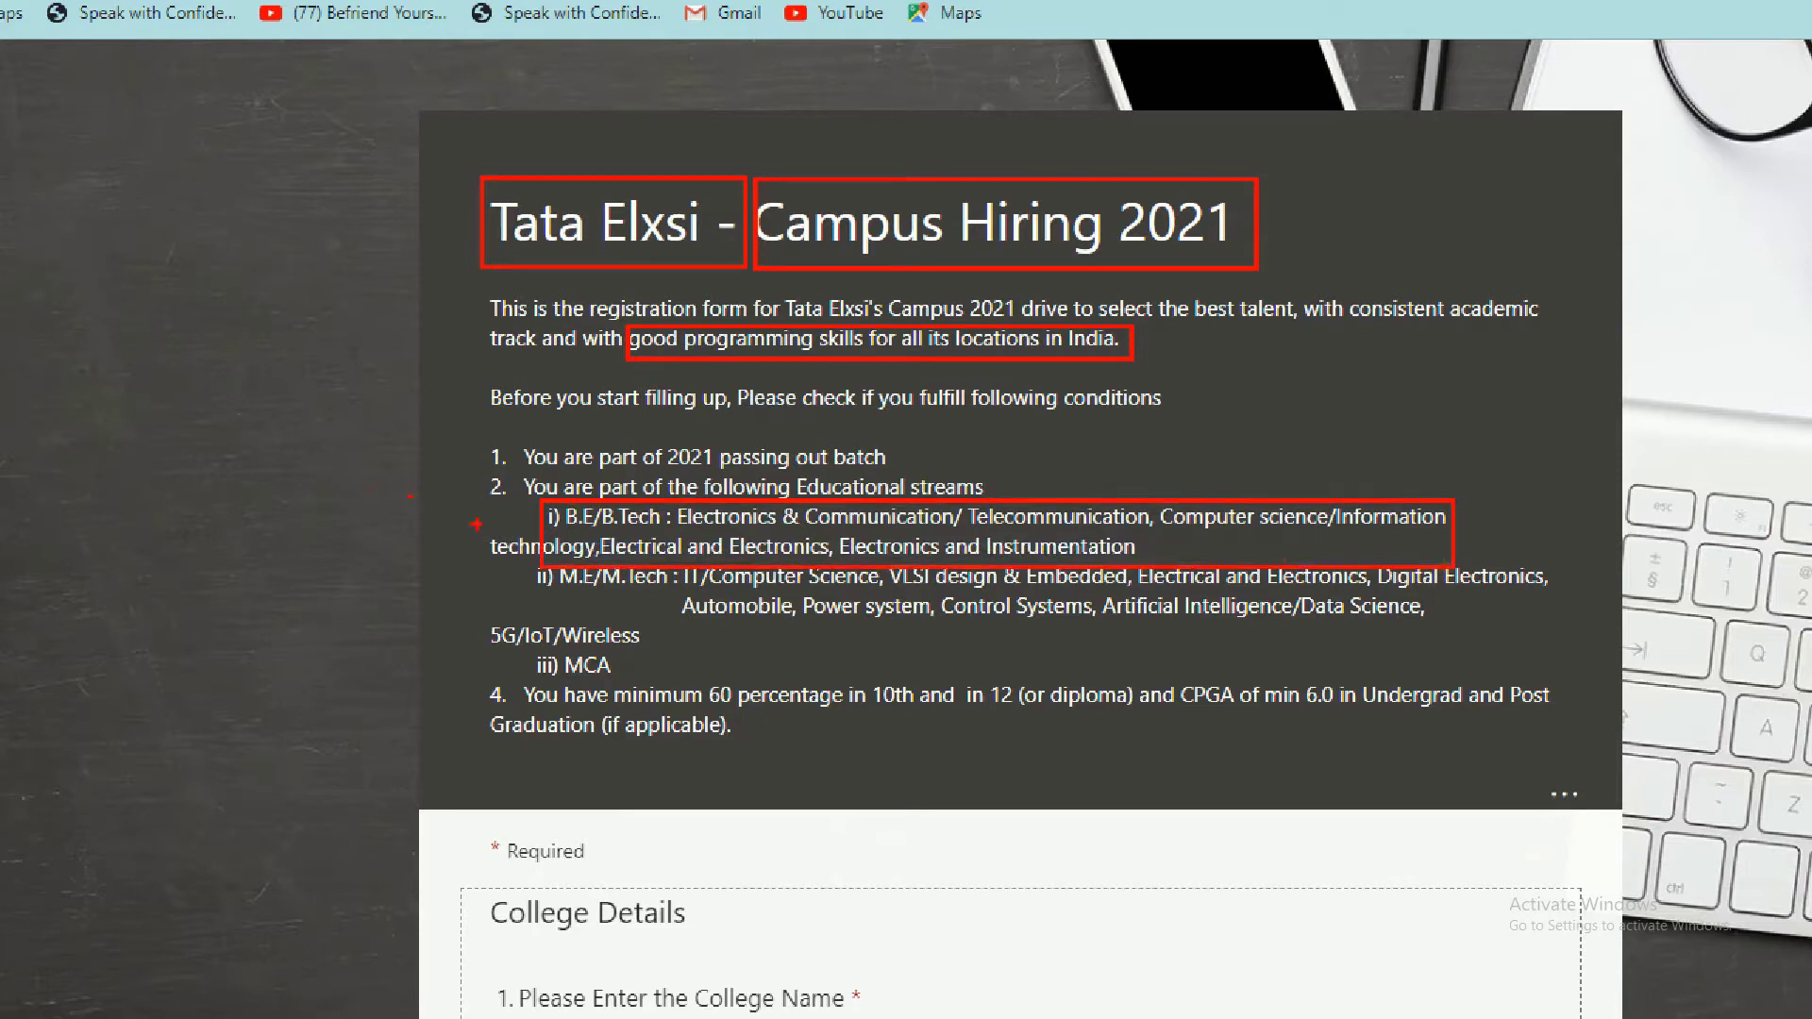
pyautogui.hotkey('ctrl', 'z')
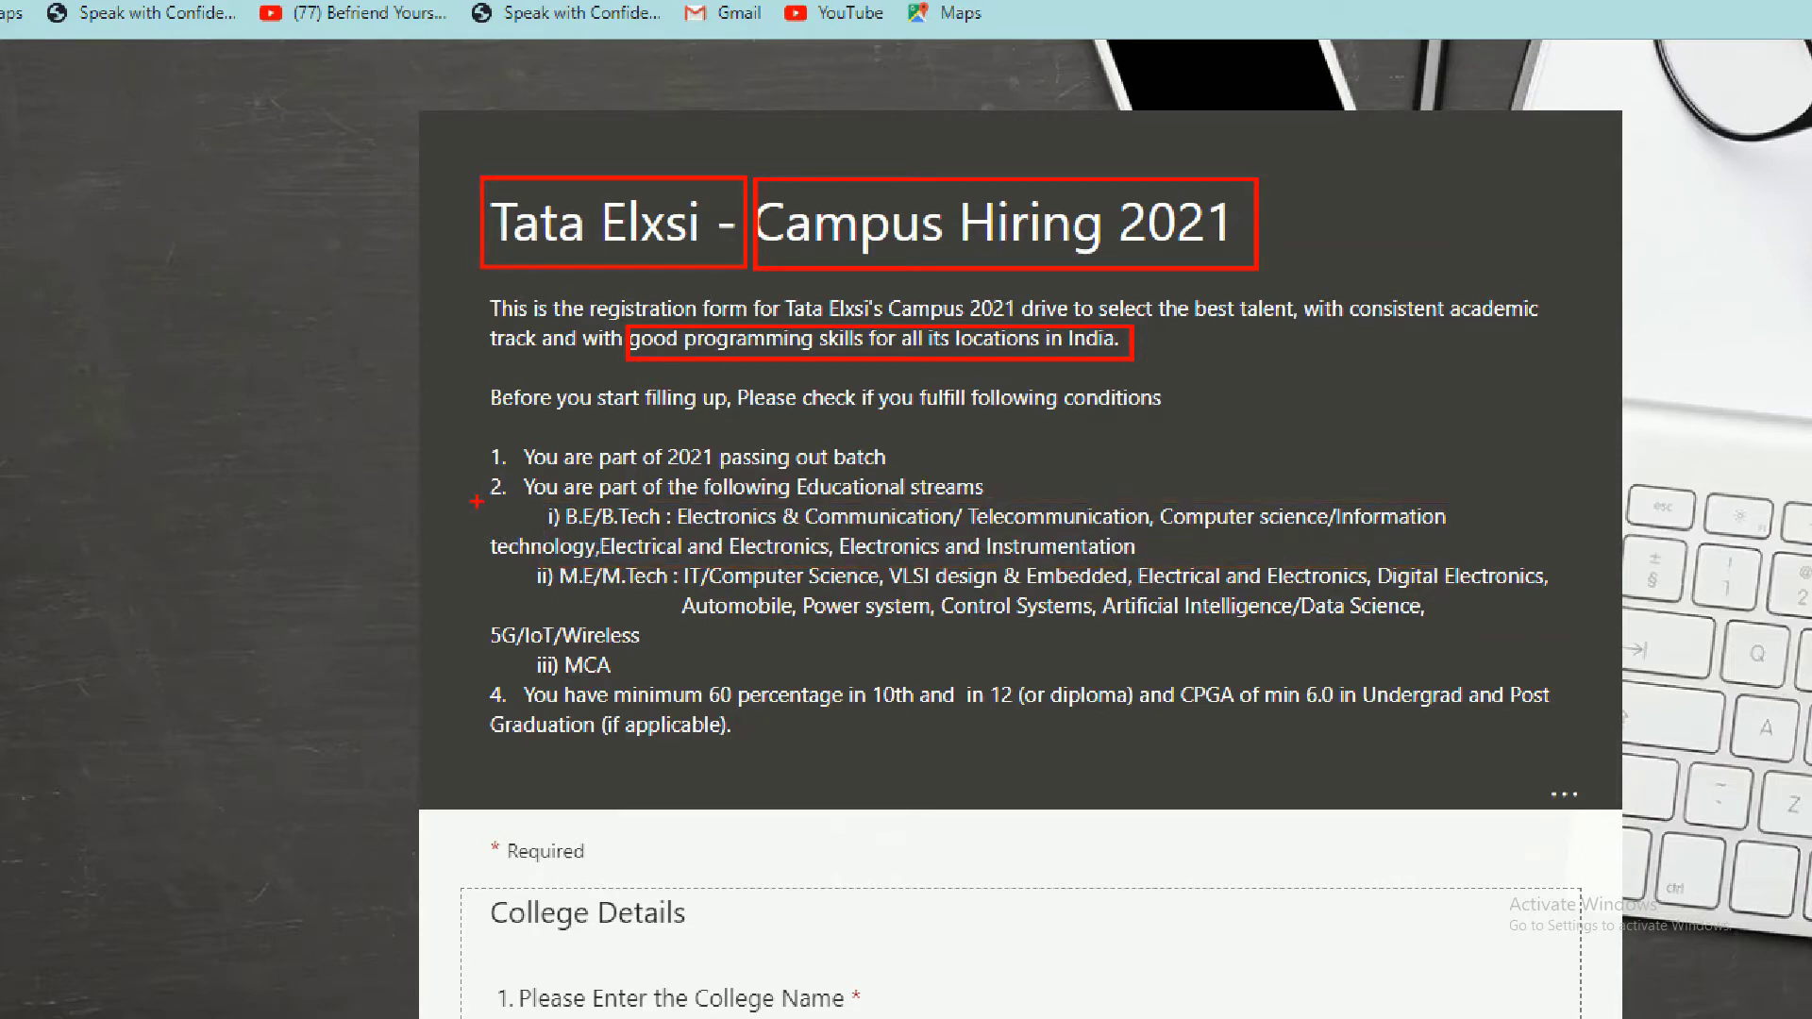
pyautogui.moveTo(479, 503)
pyautogui.mouseDown()
pyautogui.moveTo(585, 573)
pyautogui.moveTo(663, 570)
pyautogui.mouseUp()
pyautogui.hotkey('ctrl', 'z')
pyautogui.moveTo(475, 500); pyautogui.dragTo(1592, 598)
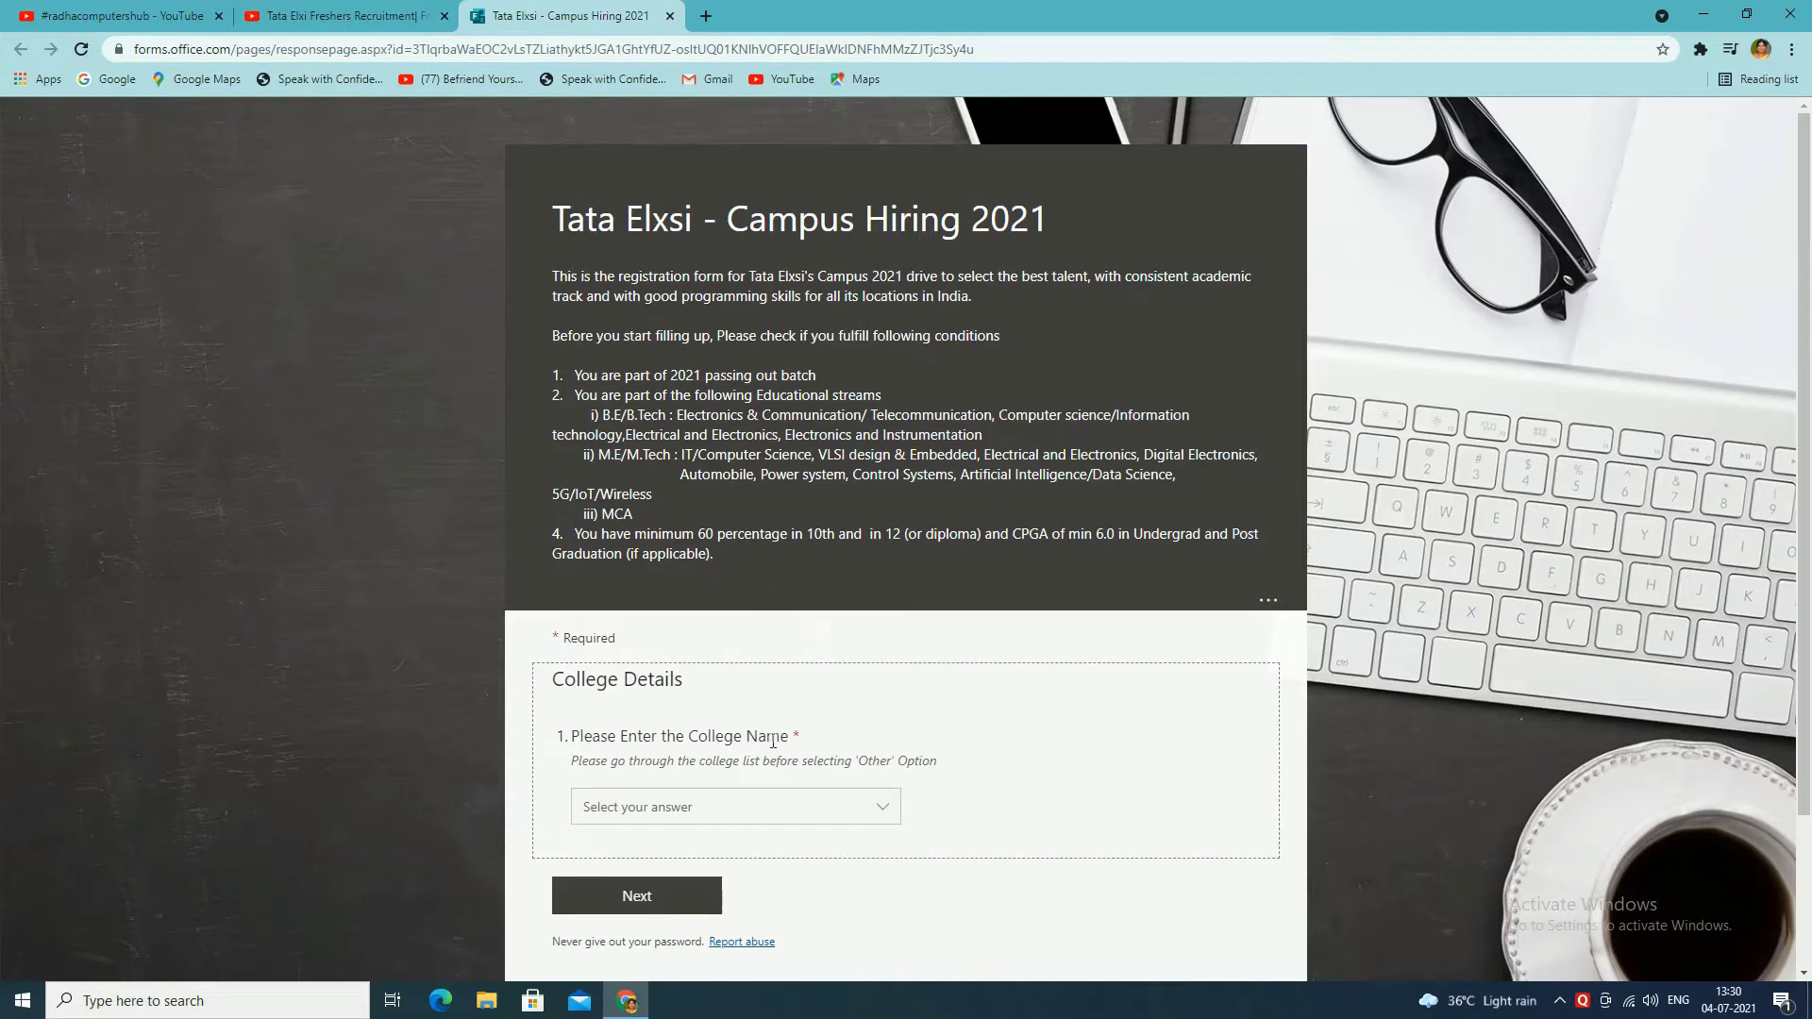
# Step: Choose Other as the College Name and enter 'acharya nagarjuna university' in question 2
pyautogui.scroll(-1, 782, 755)
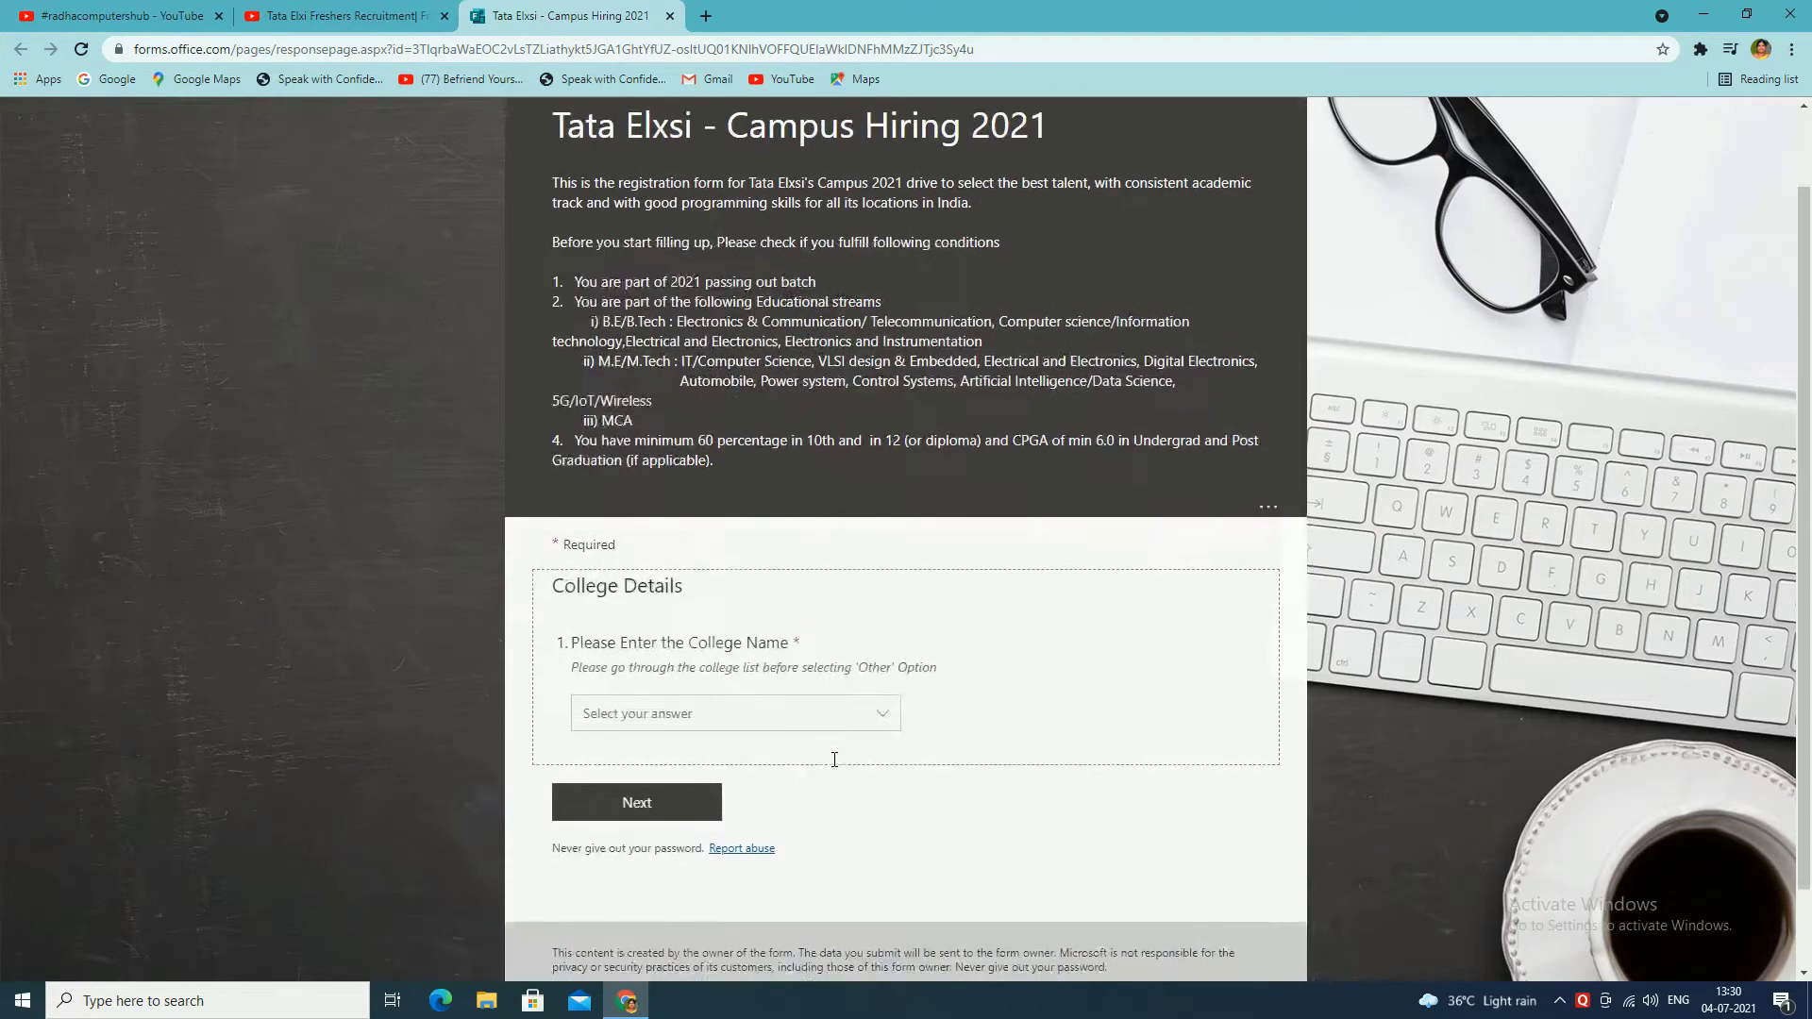
pyautogui.click(647, 721)
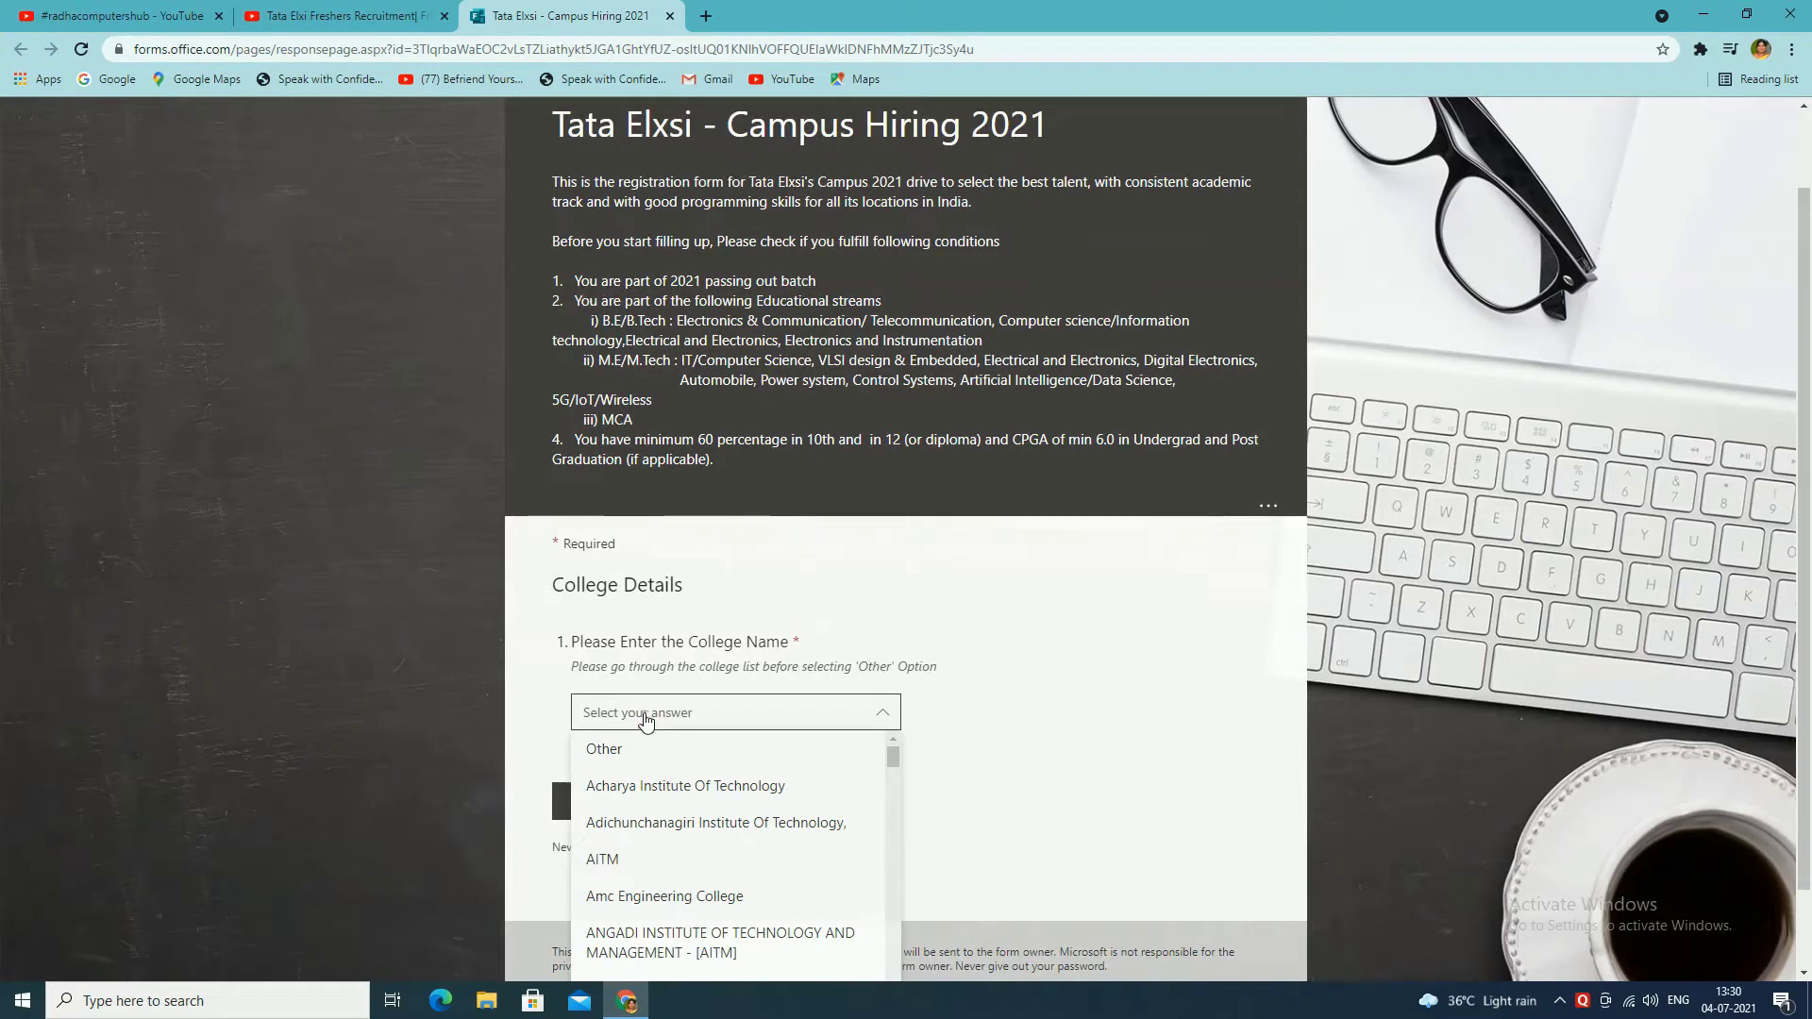
pyautogui.click(620, 750)
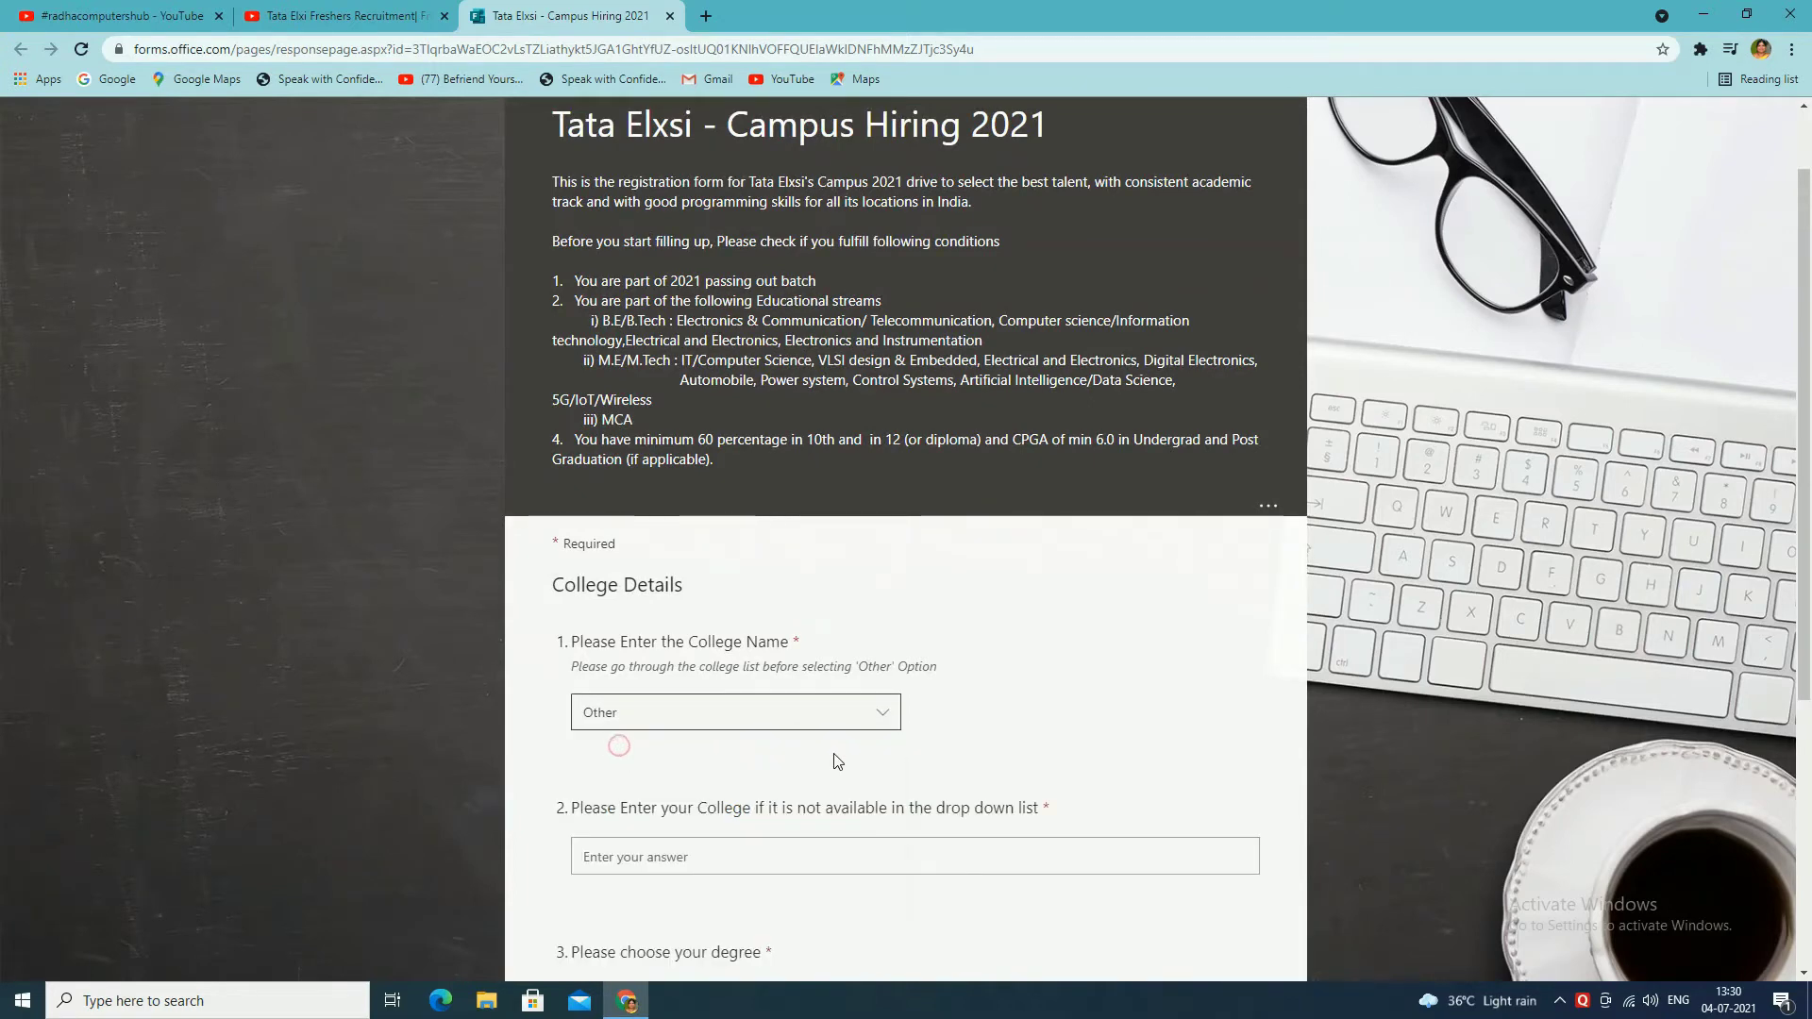
pyautogui.scroll(-2, 835, 762)
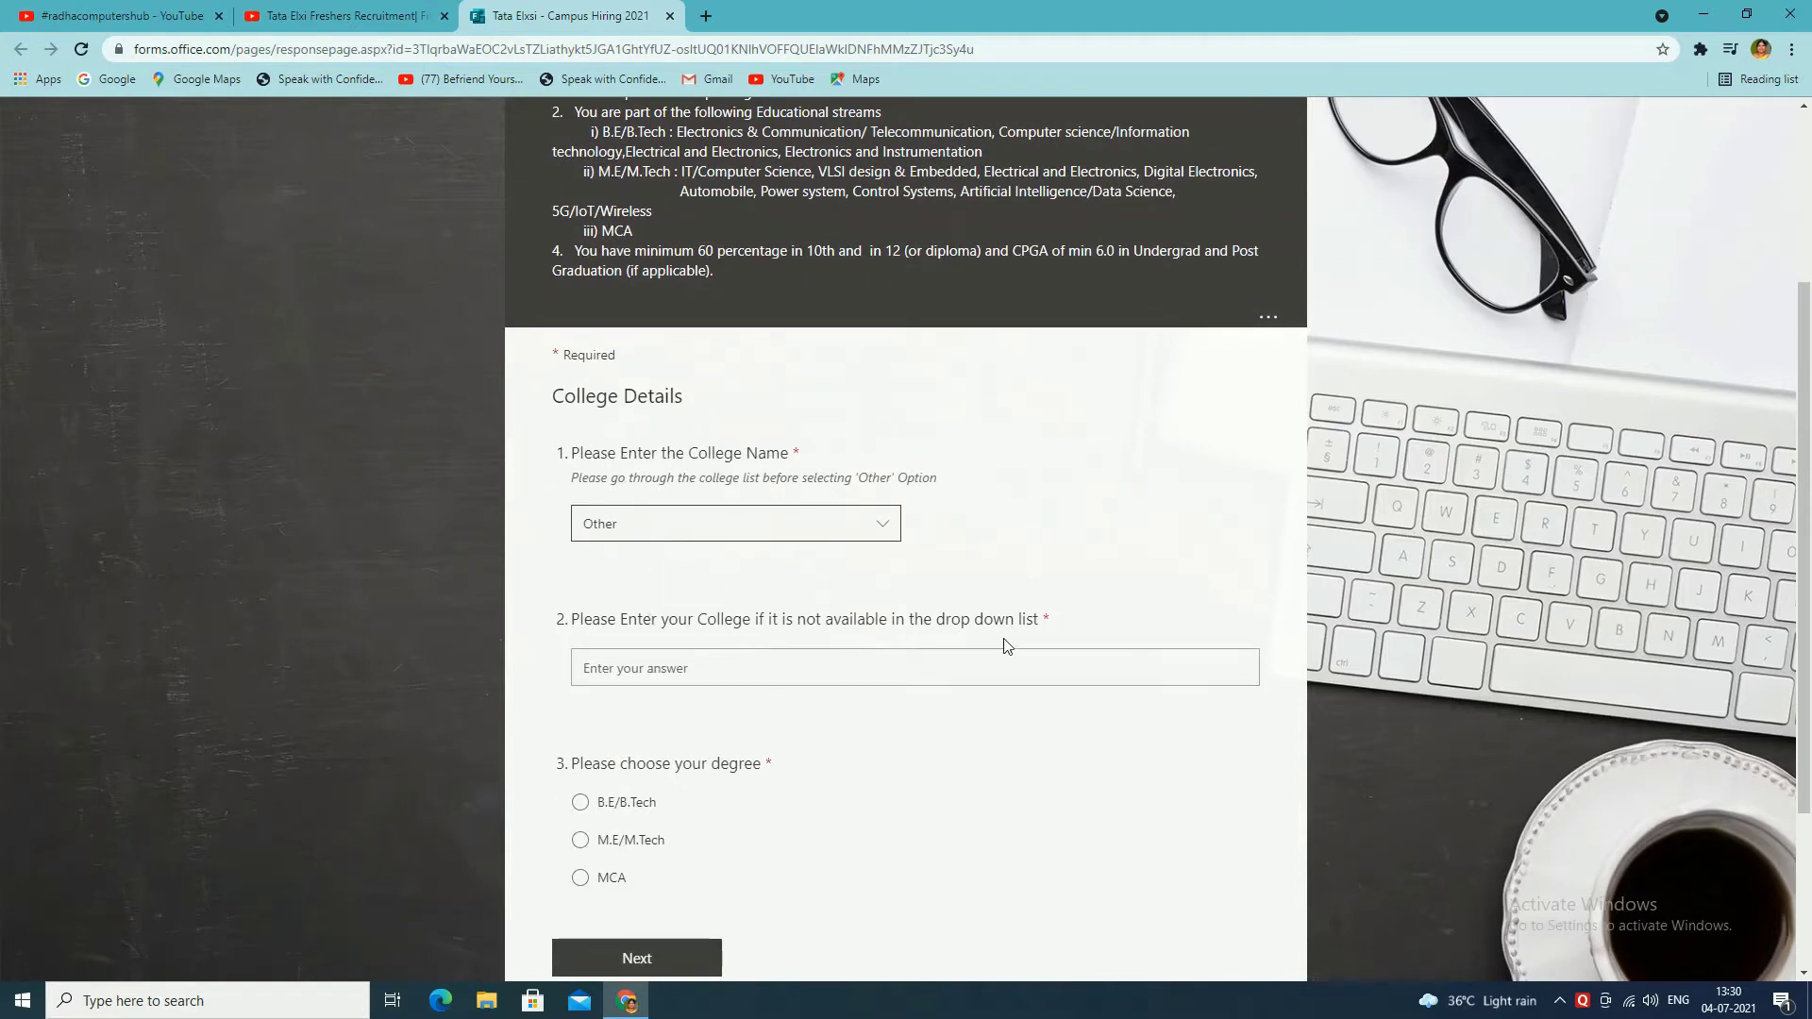
pyautogui.click(646, 664)
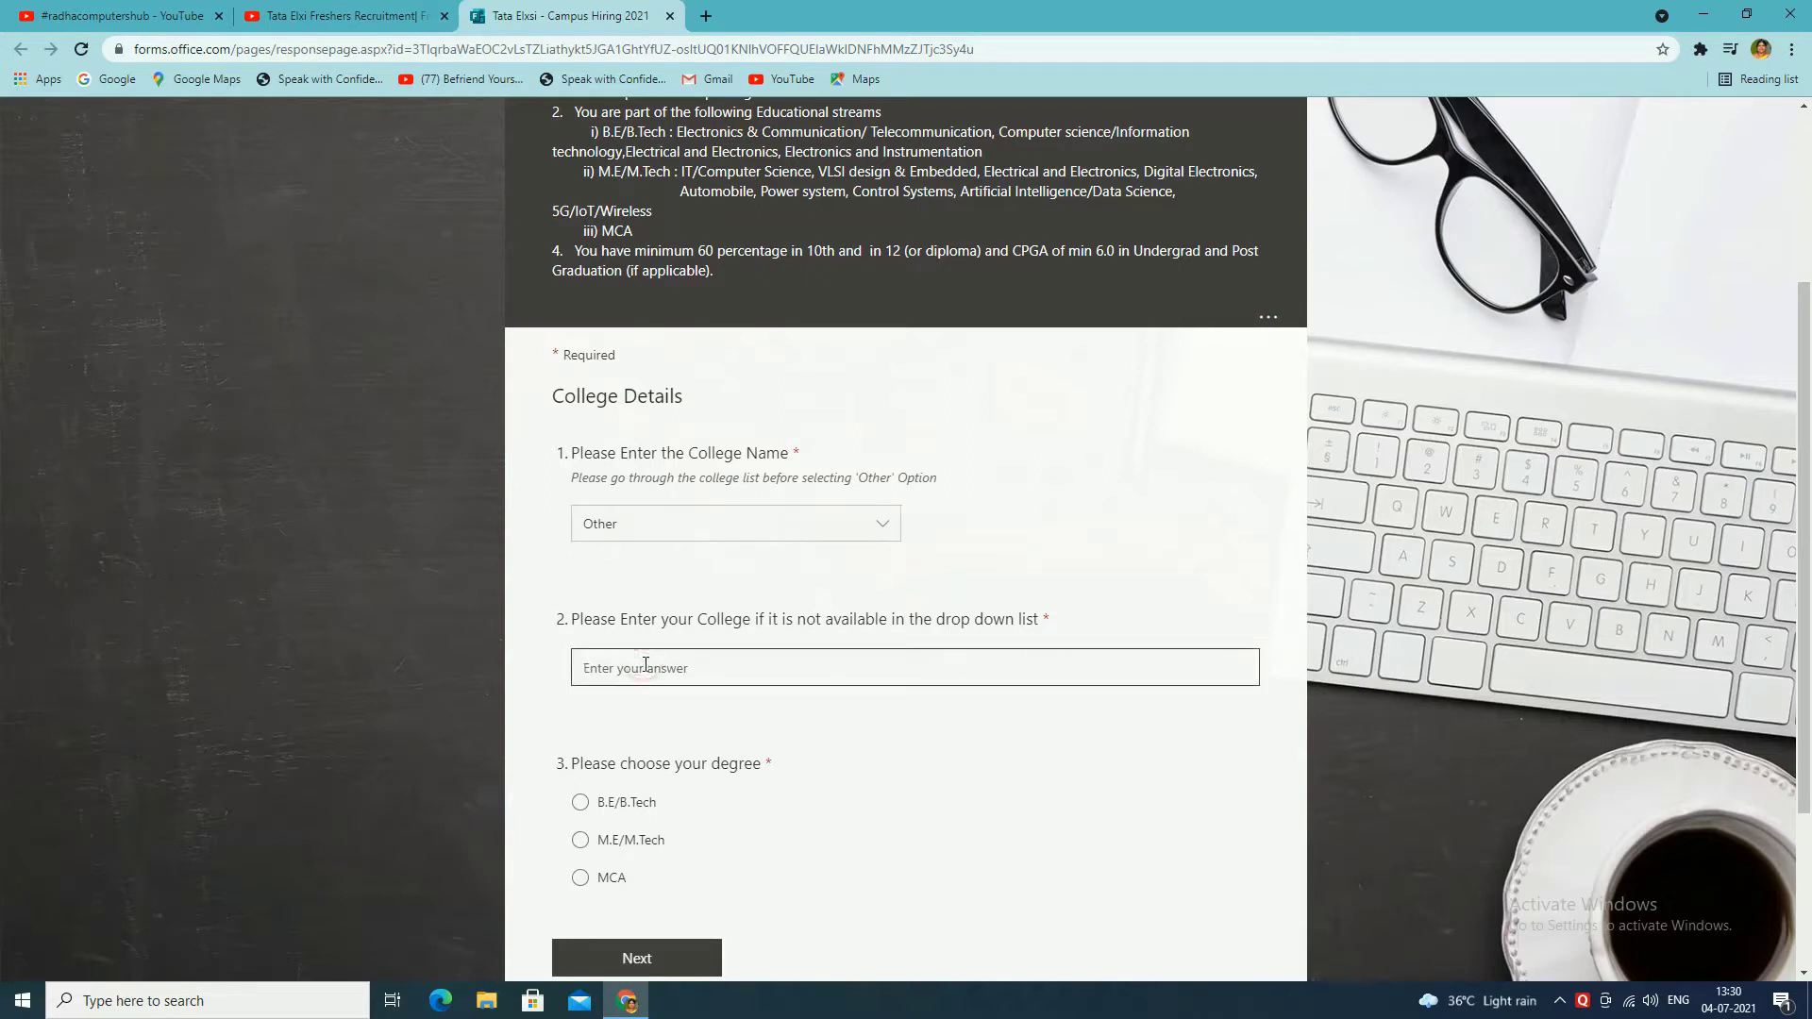
pyautogui.write('acharya nagarjuna university')
# Step: Select MCA as the degree and continue to the Personal Details page
pyautogui.scroll(-3, 110, 951)
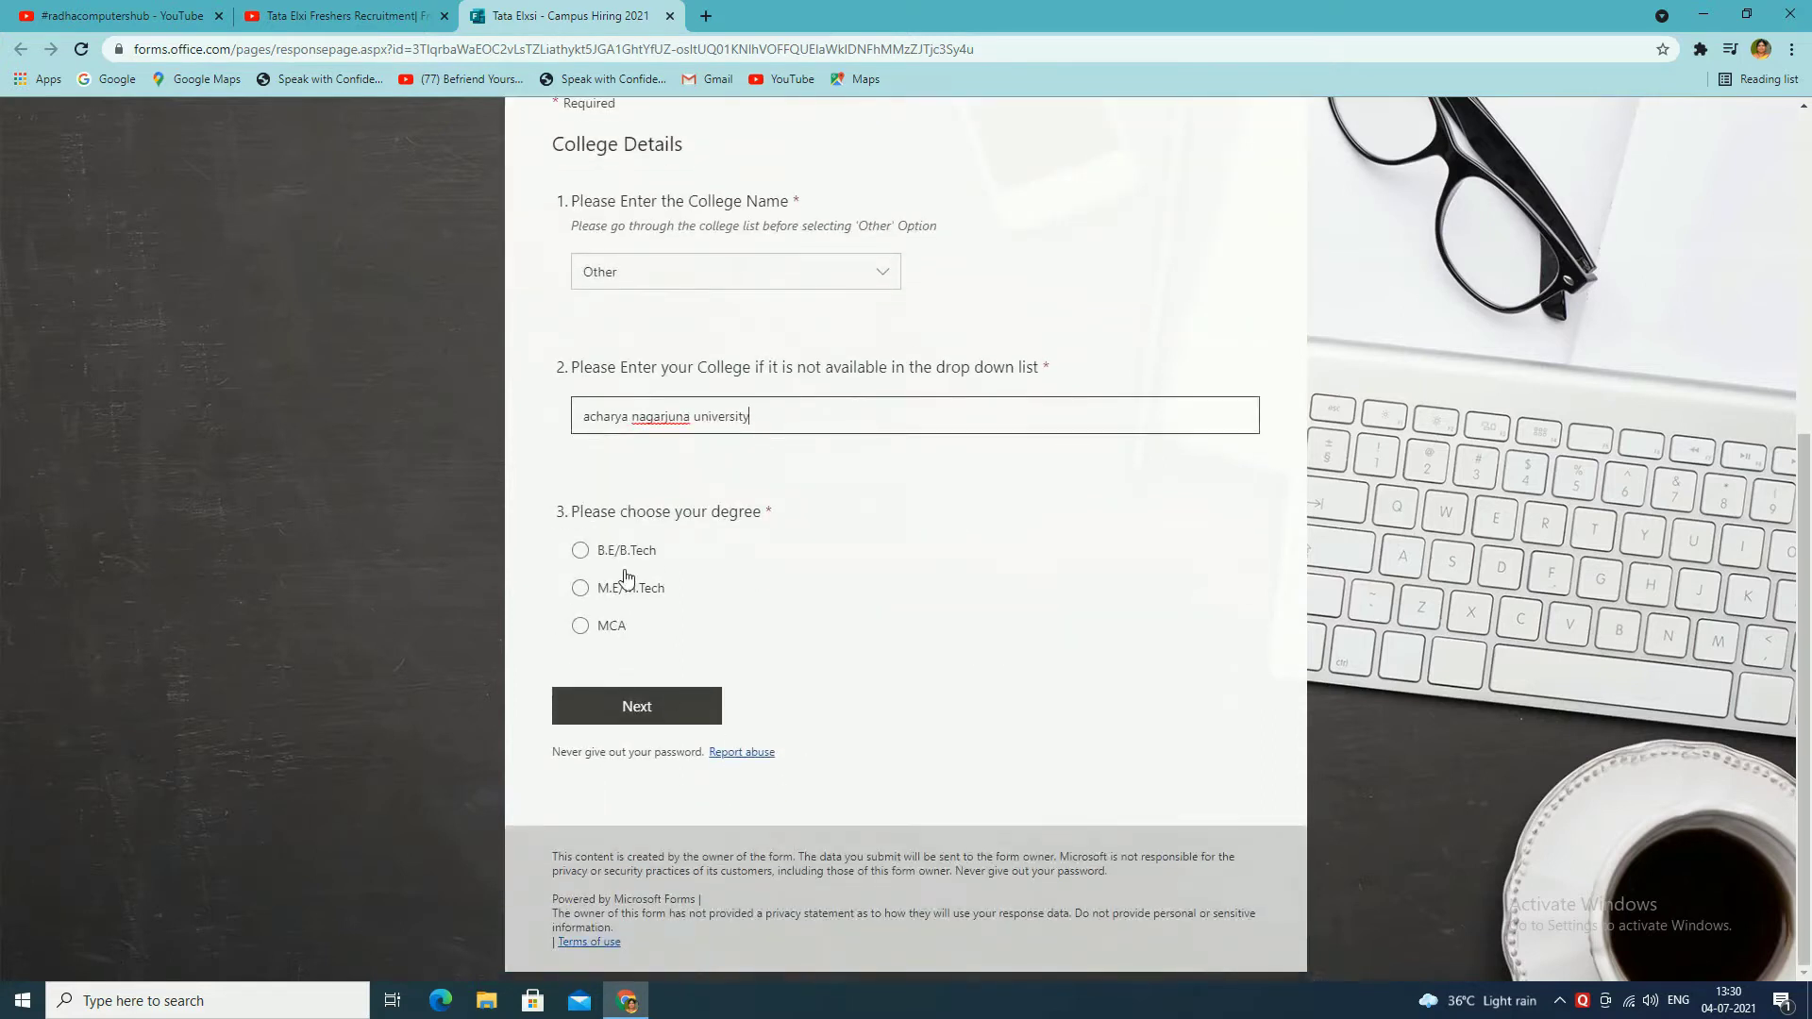
pyautogui.click(579, 626)
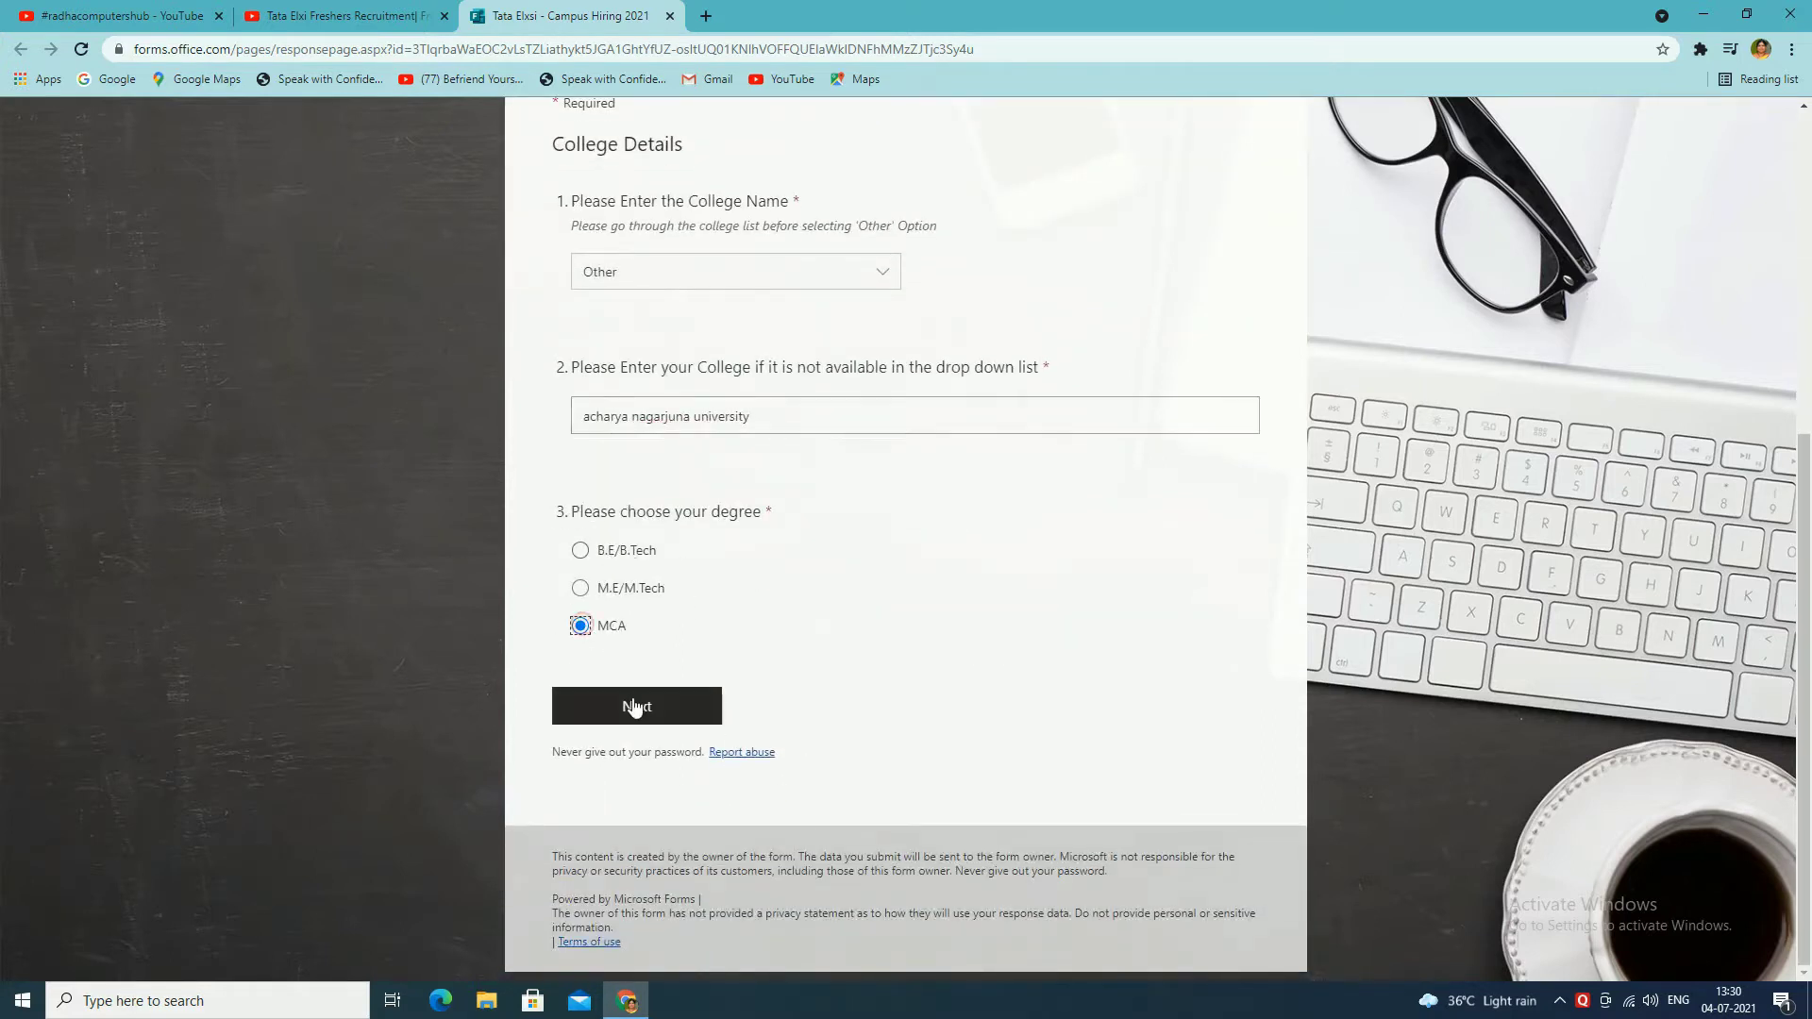
pyautogui.click(632, 706)
pyautogui.click(662, 361)
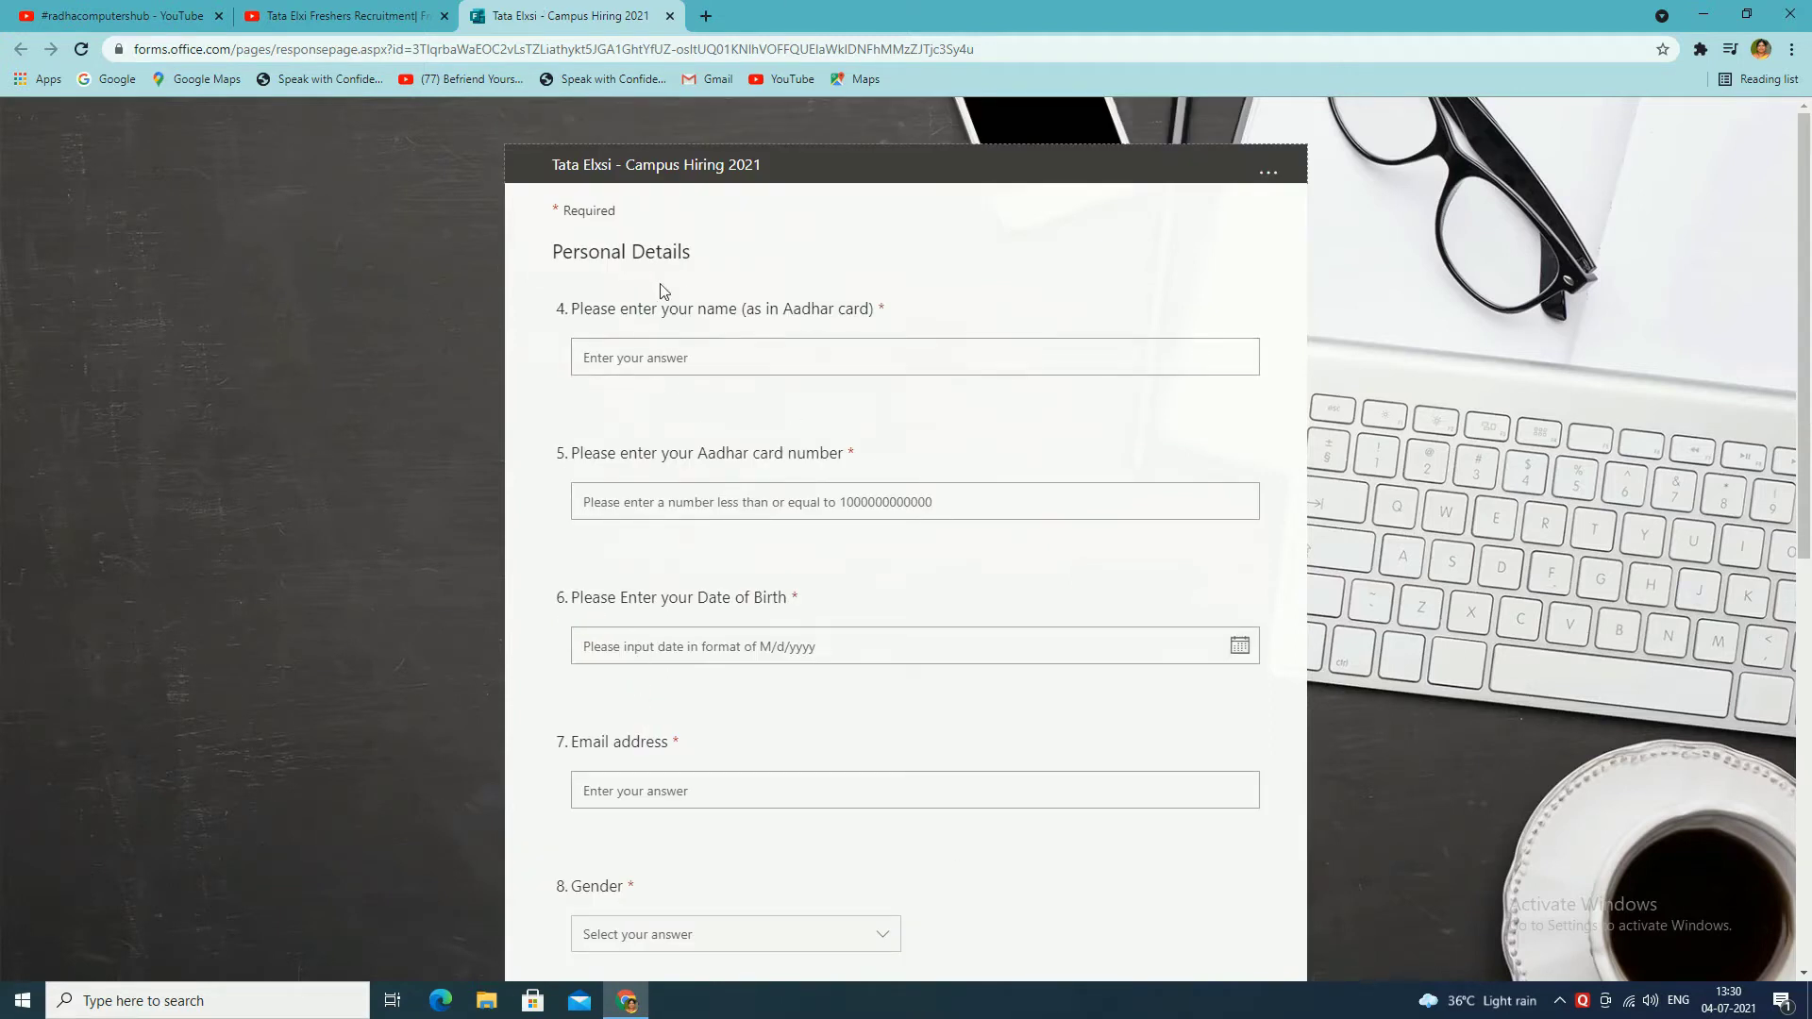
# Step: Enter the applicant's name and paste a number into the Aadhar card field
pyautogui.write('b')
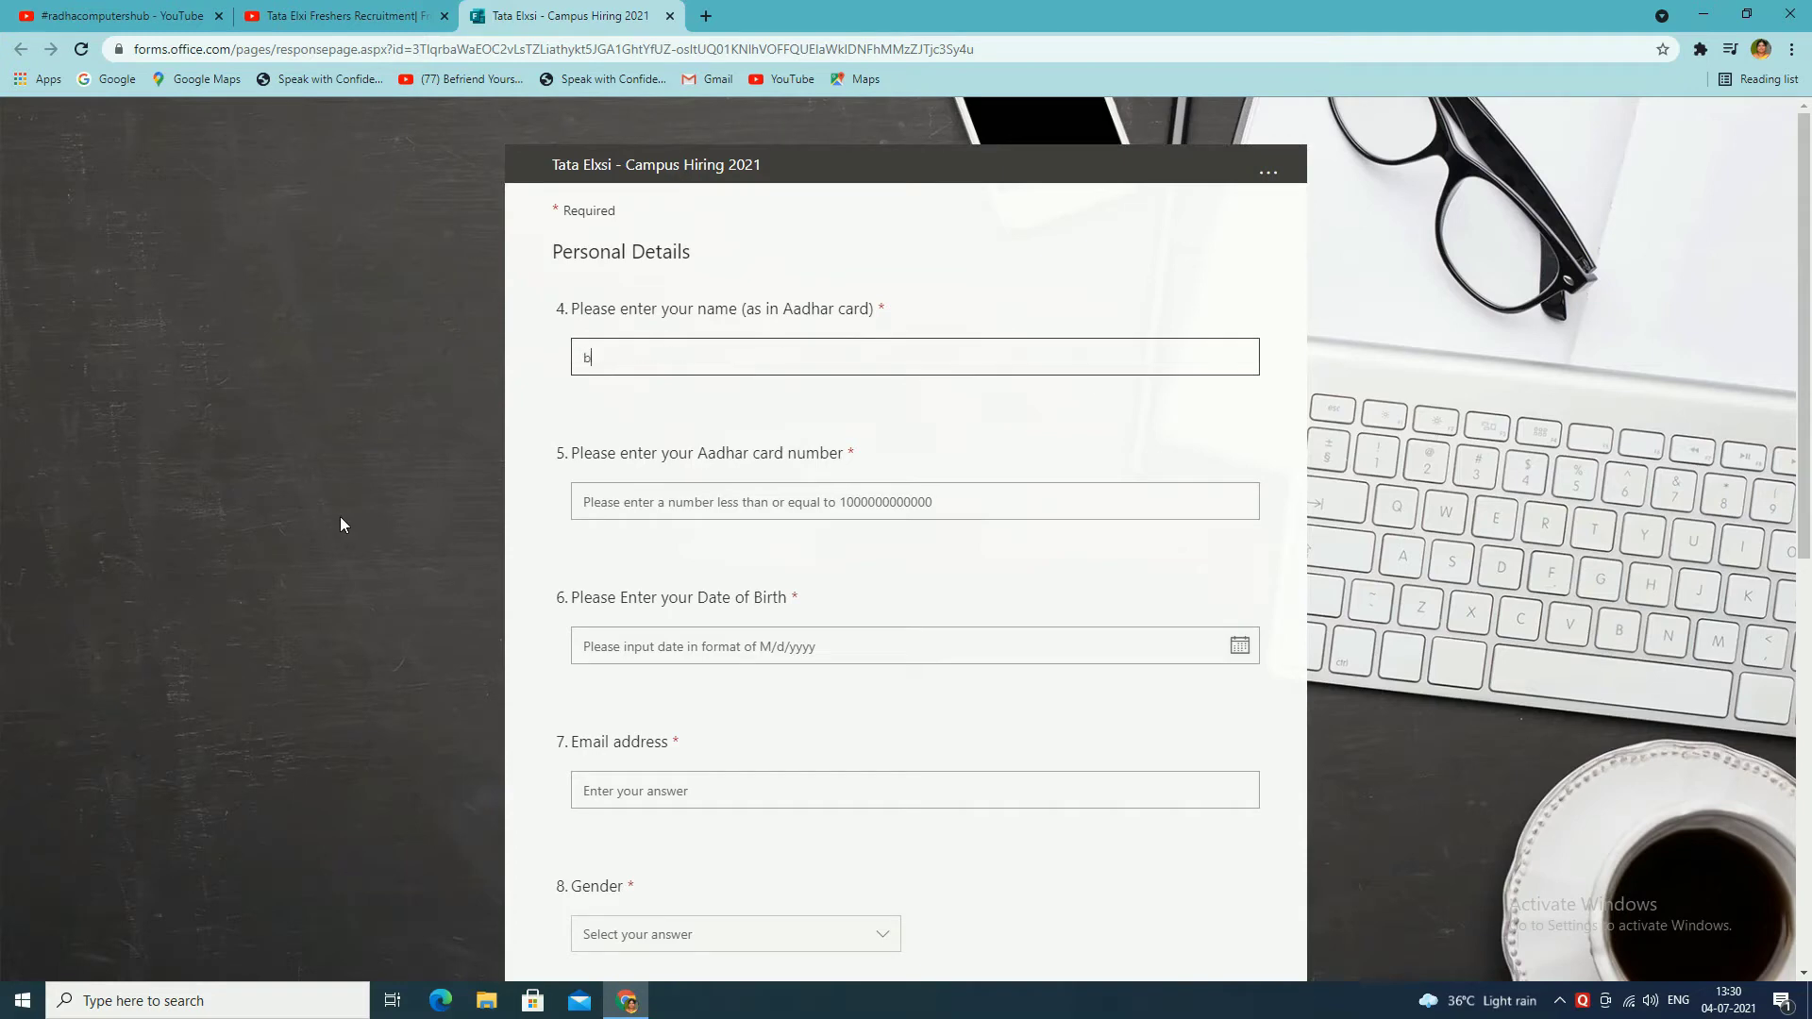
pyautogui.write(' radha')
pyautogui.click(818, 514)
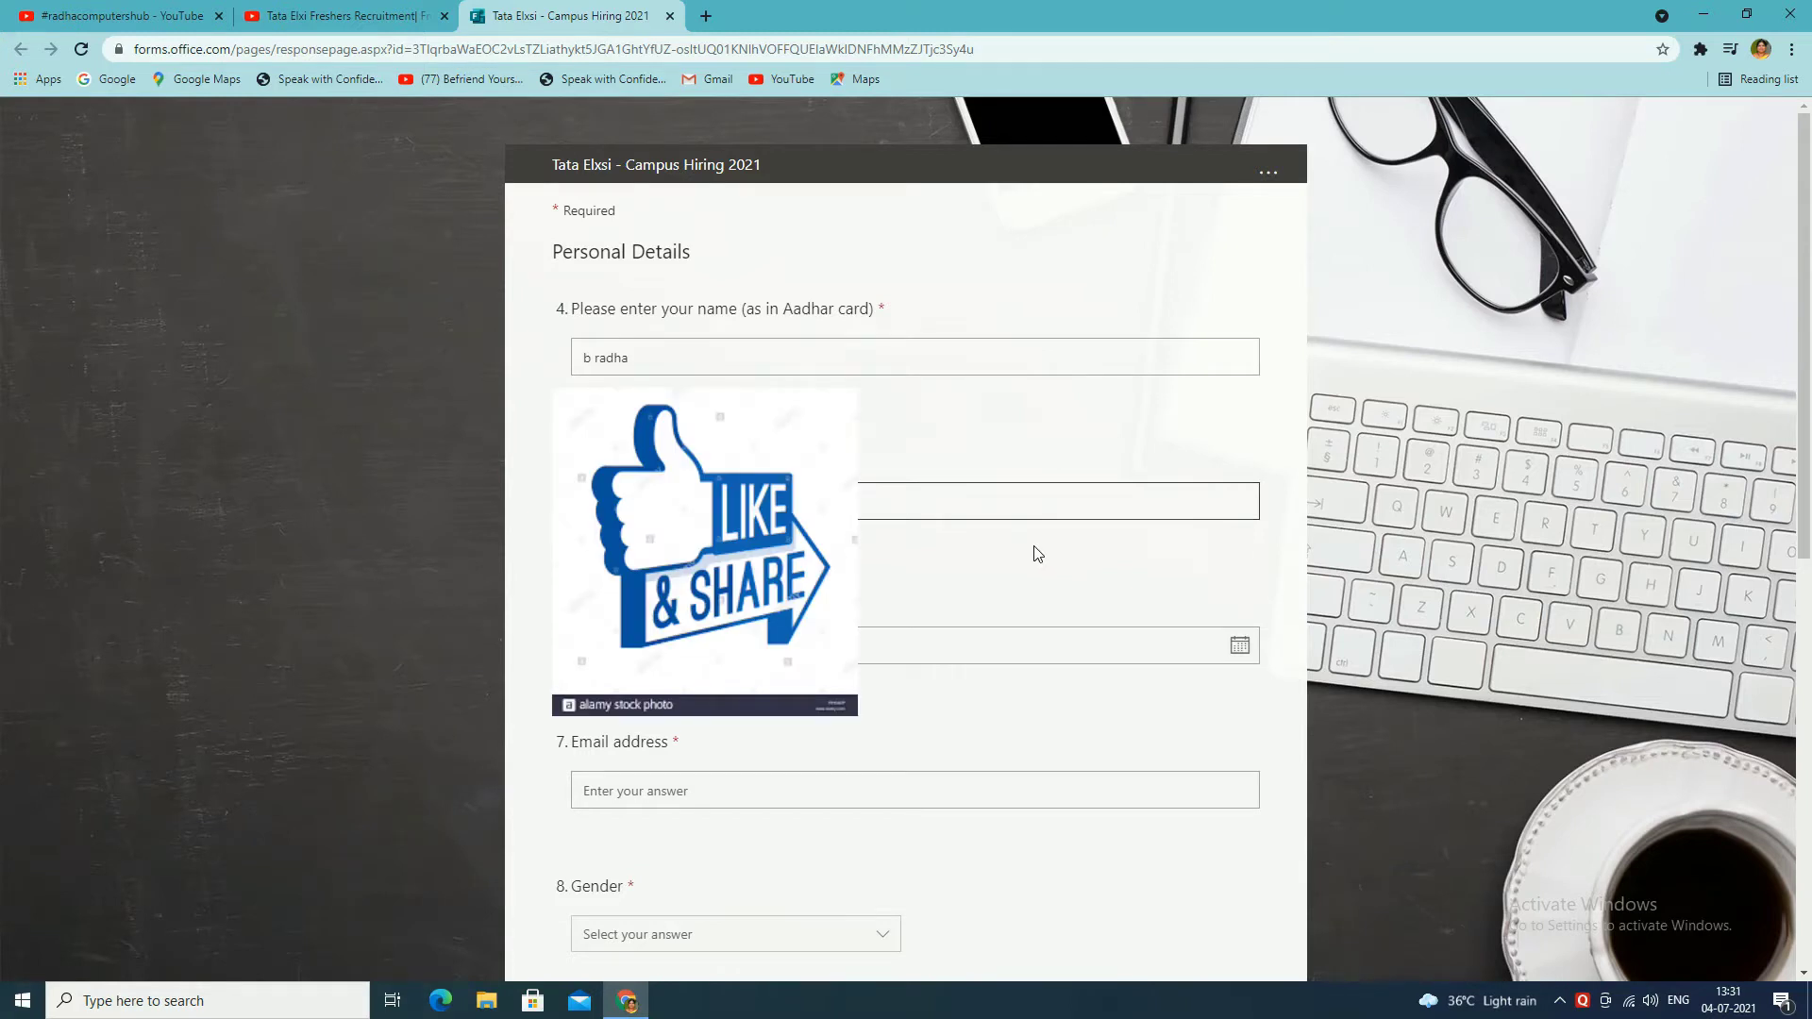
pyautogui.hotkey('ctrl', 'v')
pyautogui.hotkey('ctrl', 'z')
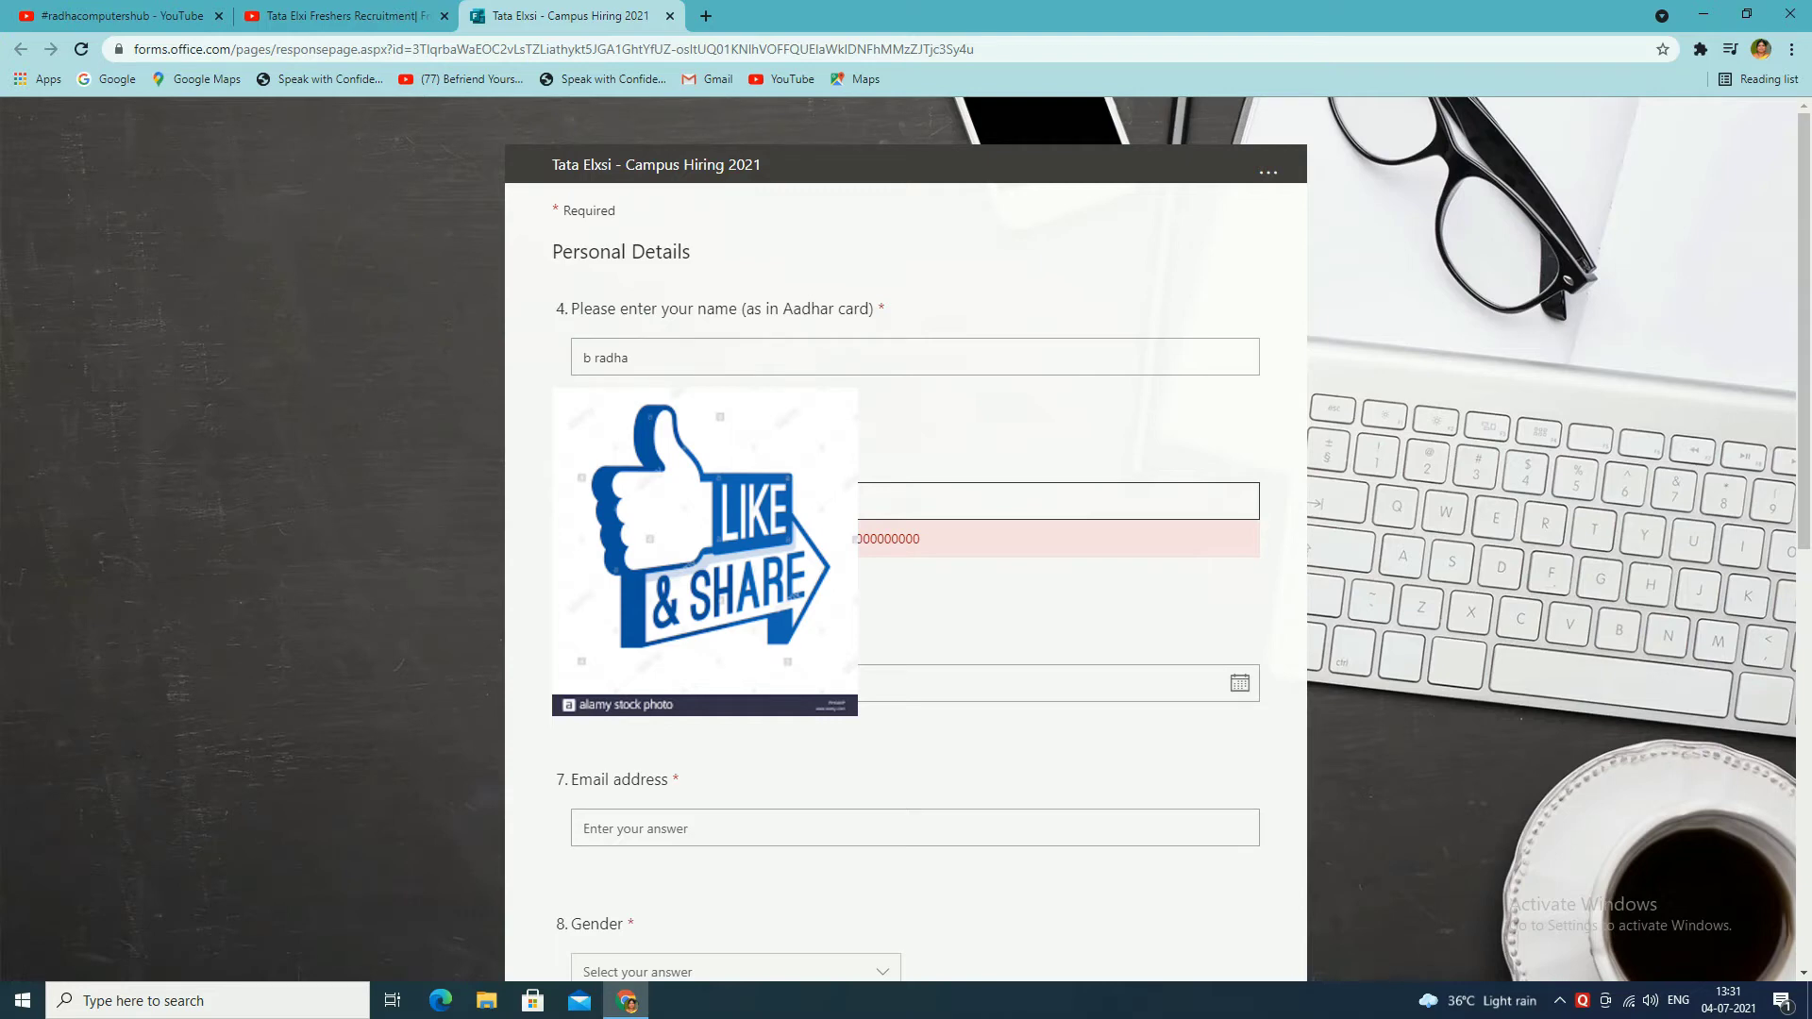
pyautogui.hotkey('ctrl', 'v')
# Step: Dismiss the date-of-birth year list and type the full Aadhar card number
pyautogui.scroll(-2, 941, 627)
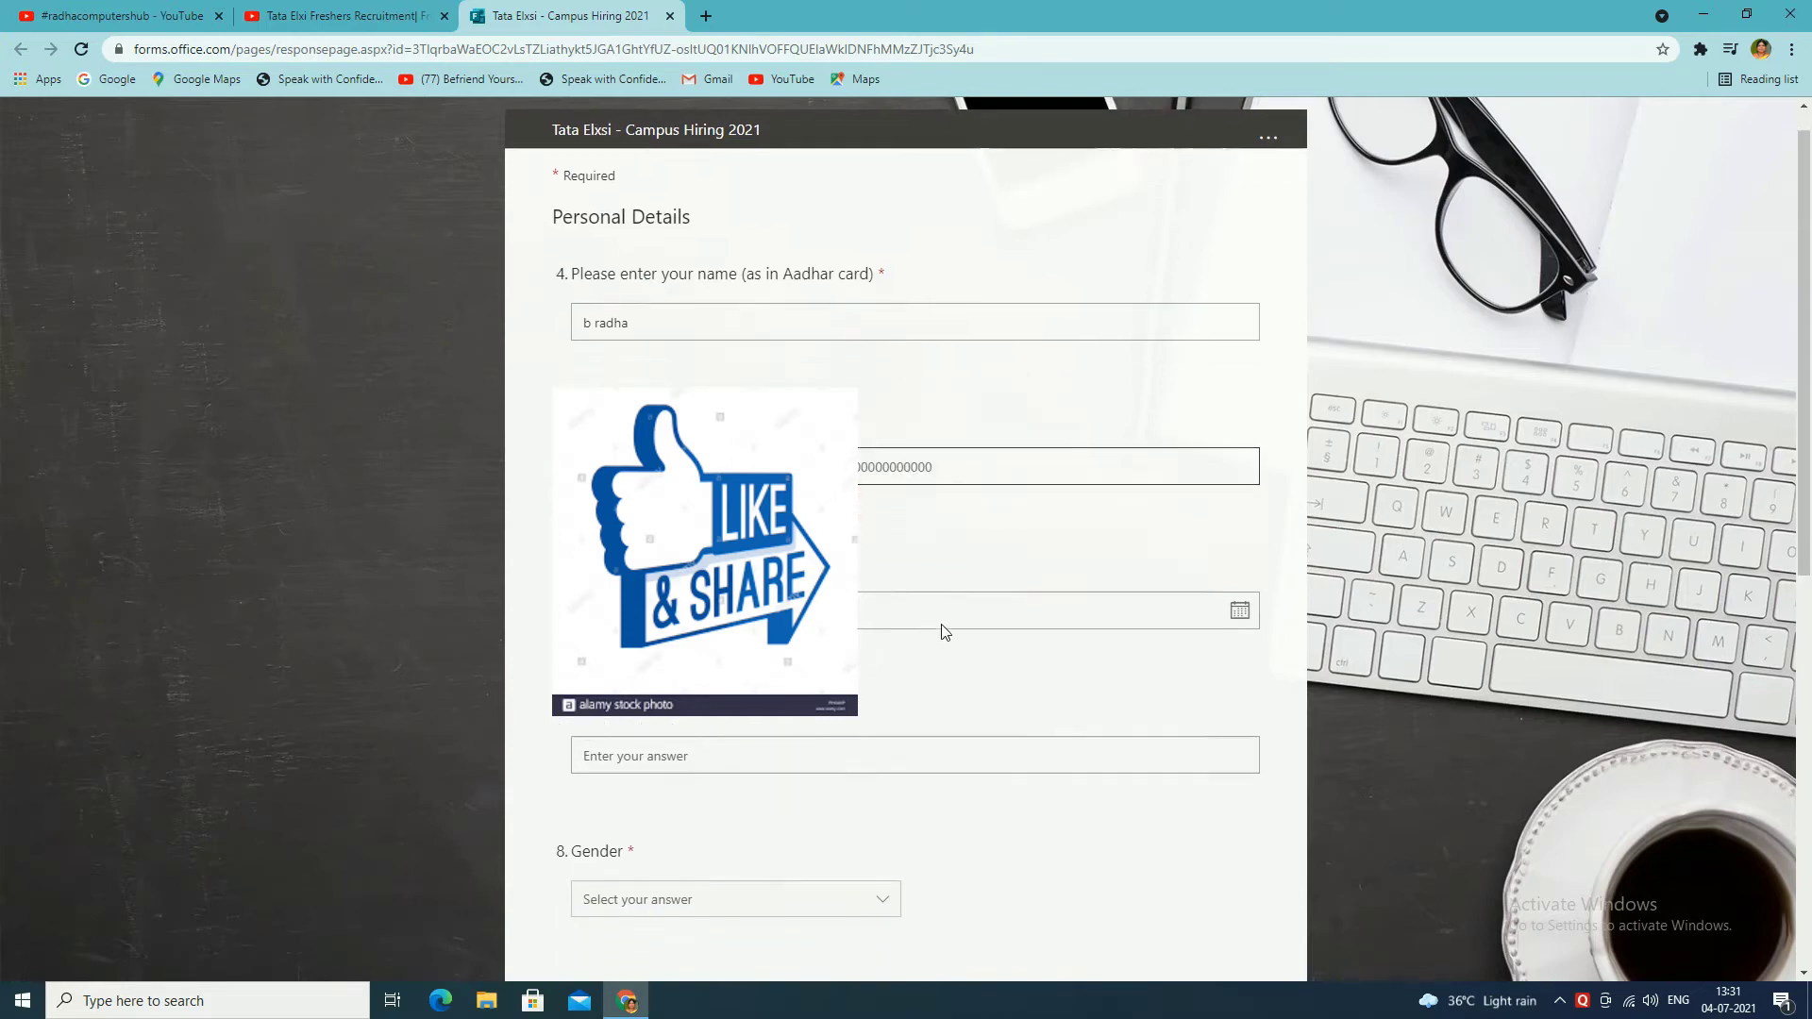
pyautogui.click(1239, 455)
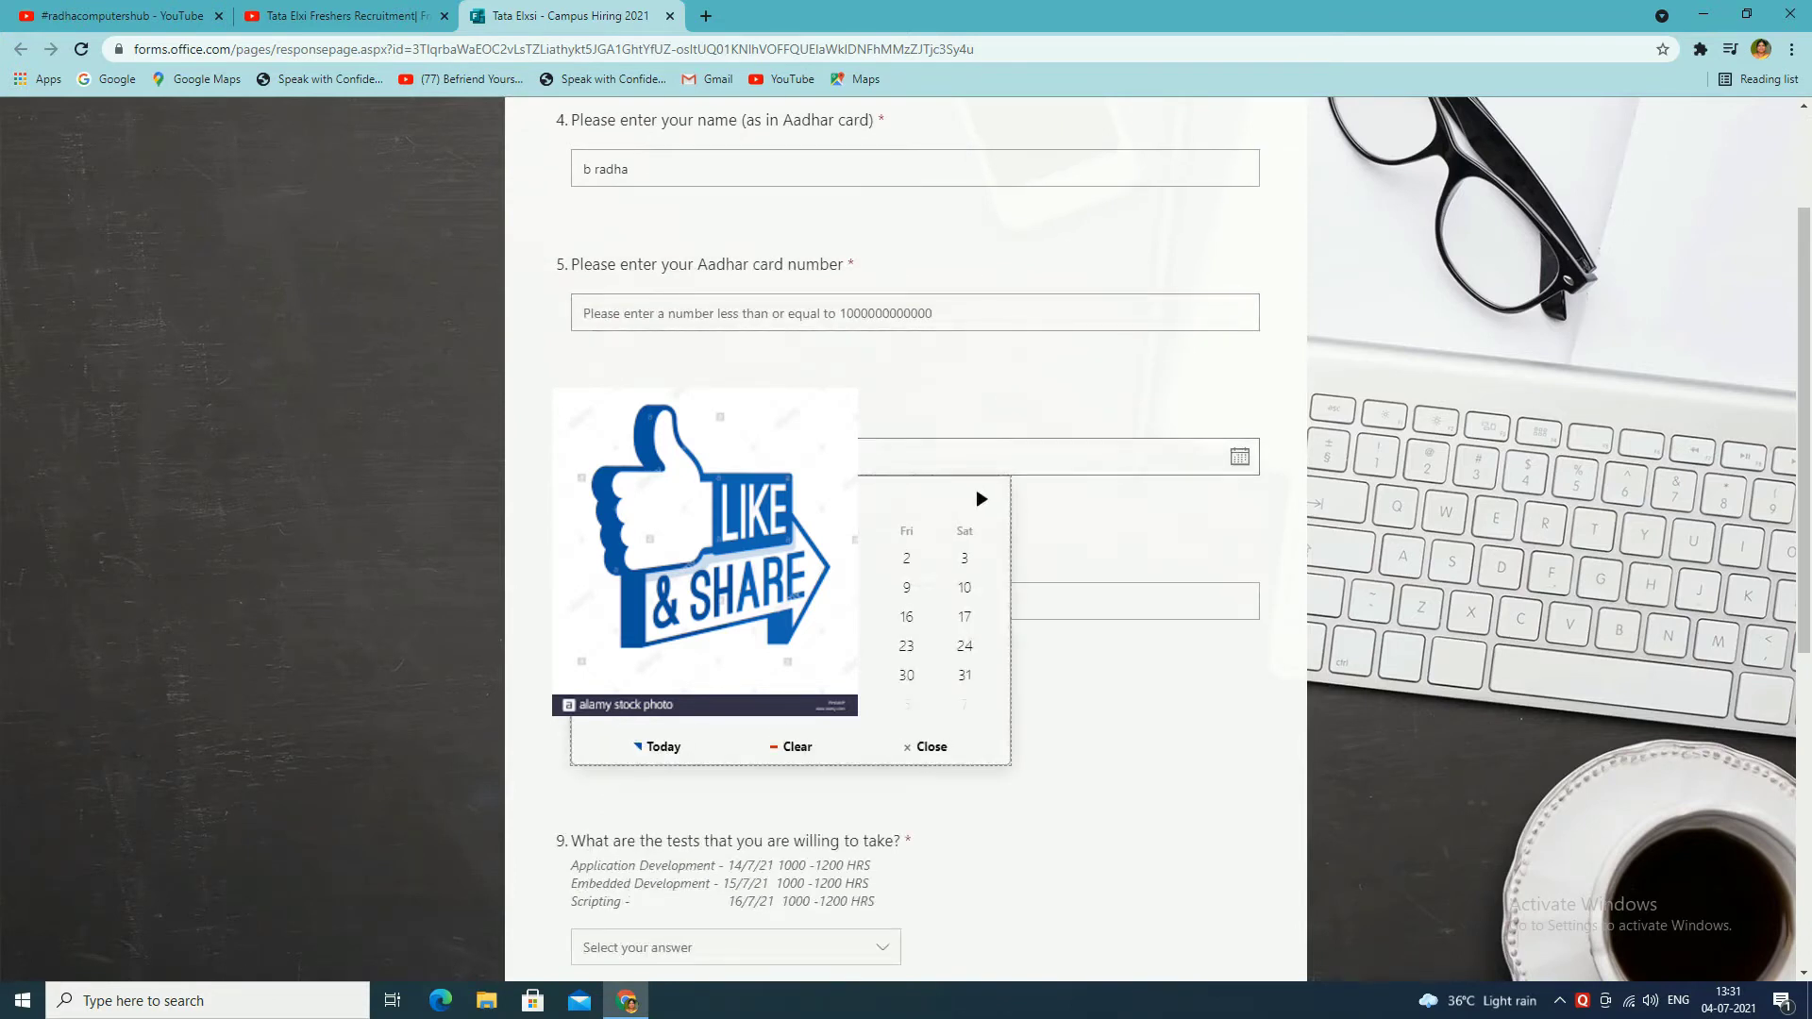
pyautogui.click(775, 746)
pyautogui.press('Return')
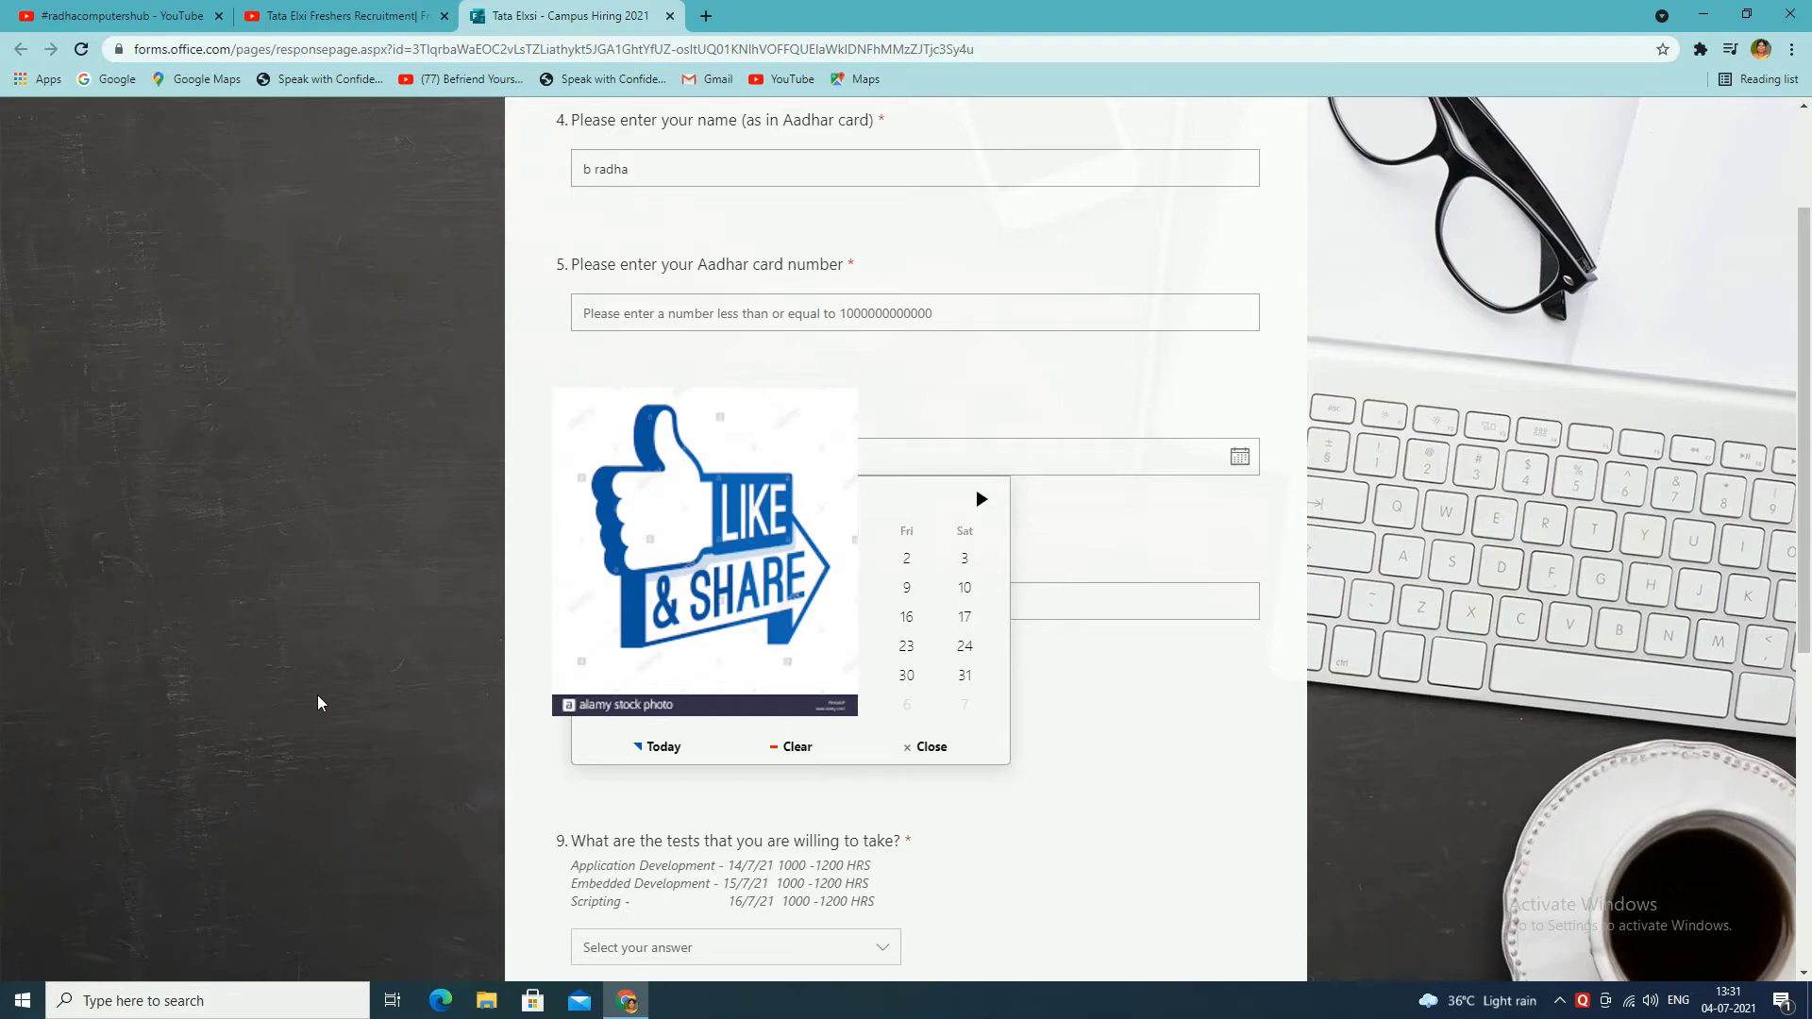
pyautogui.click(810, 318)
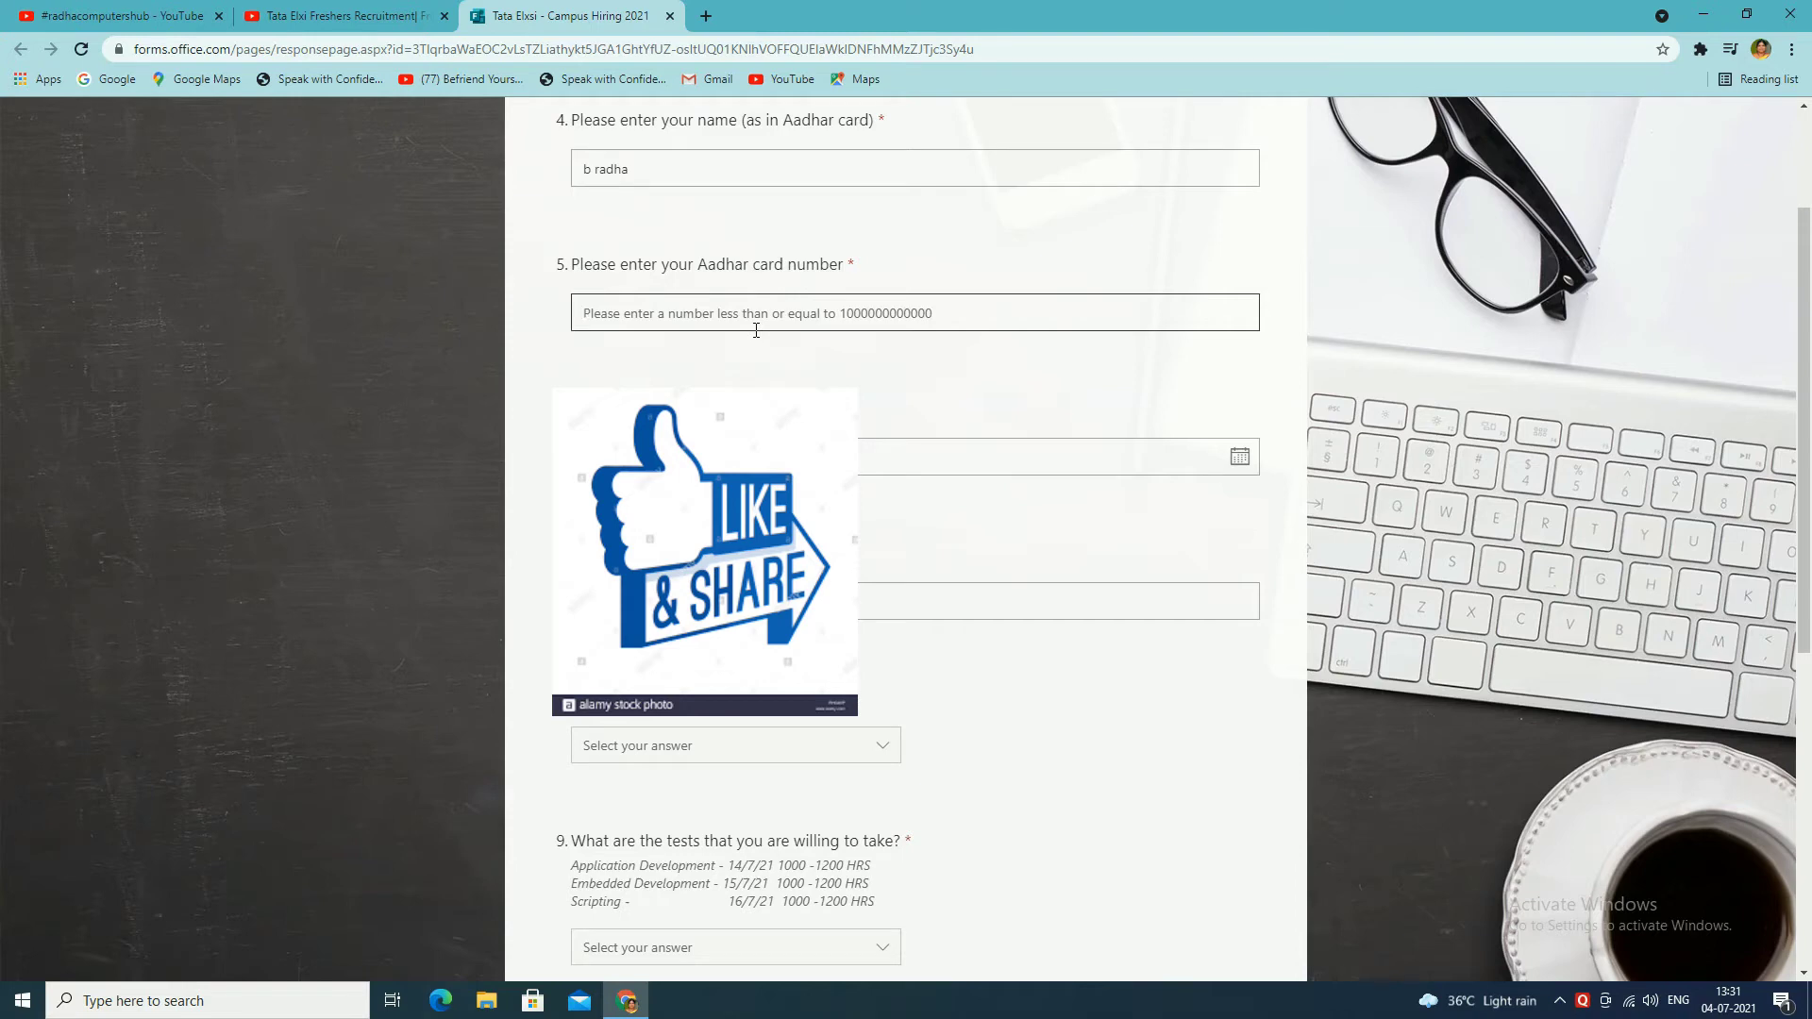
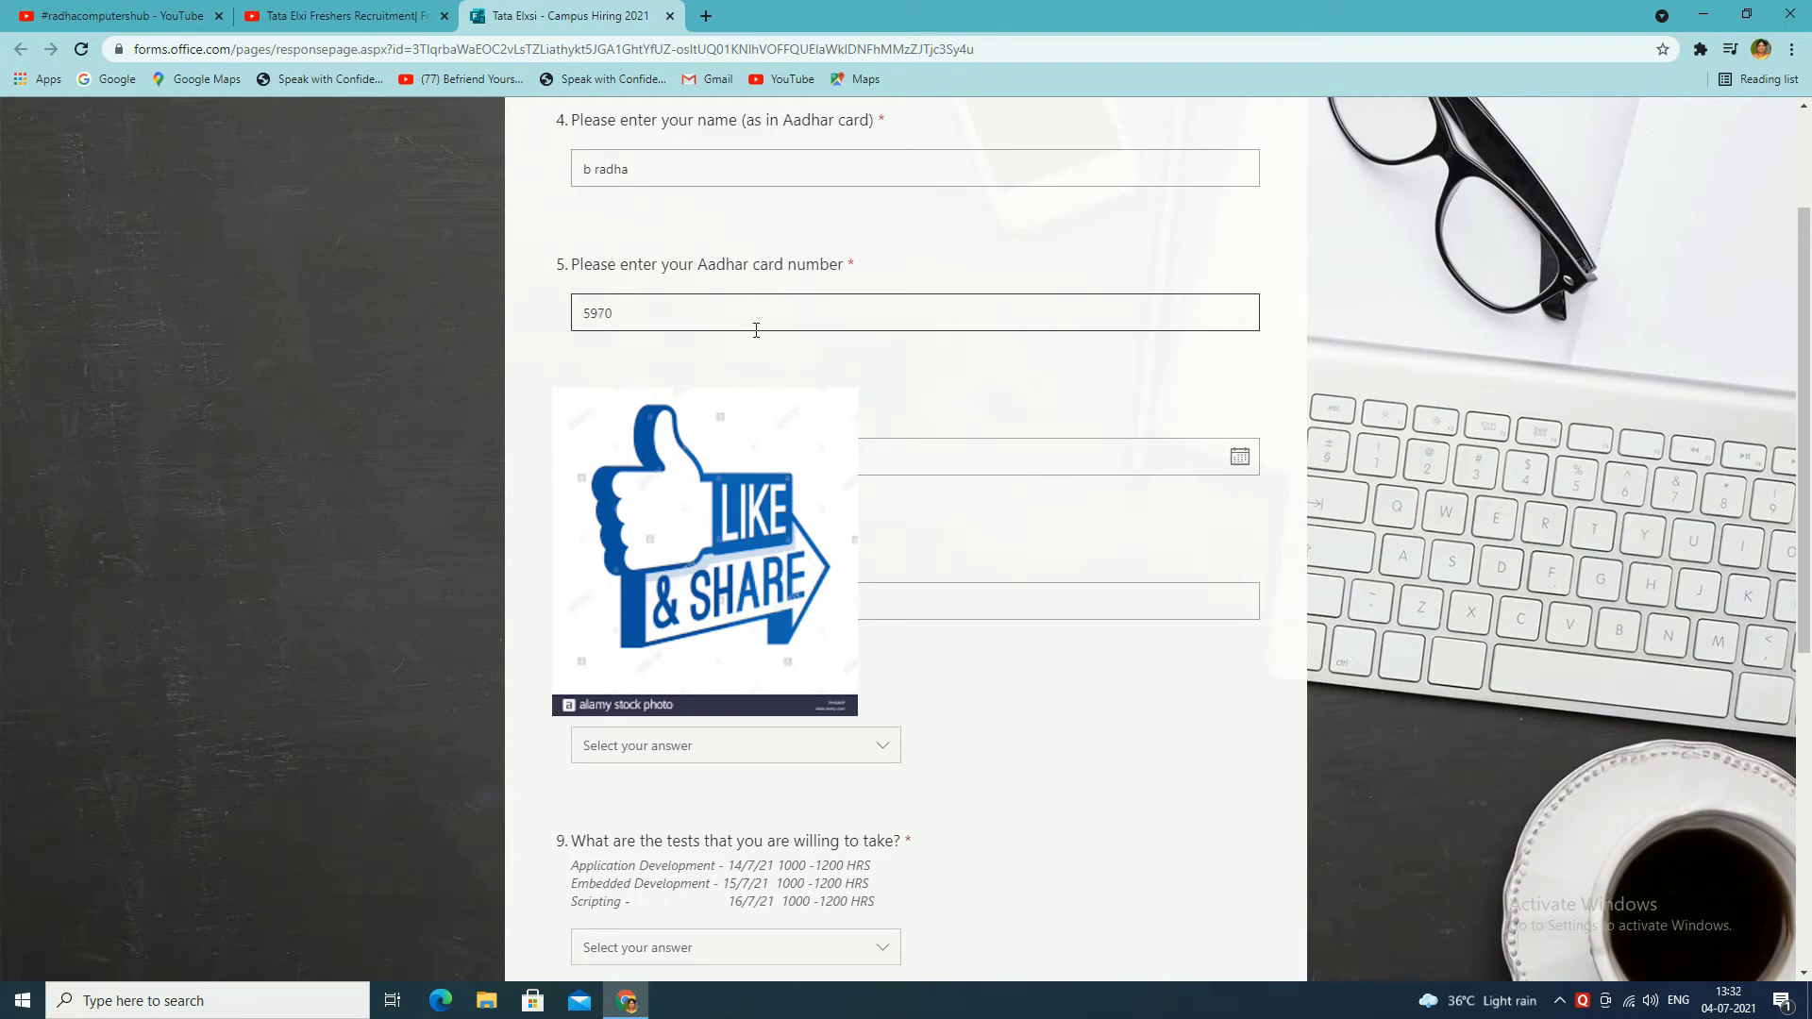
pyautogui.click(718, 456)
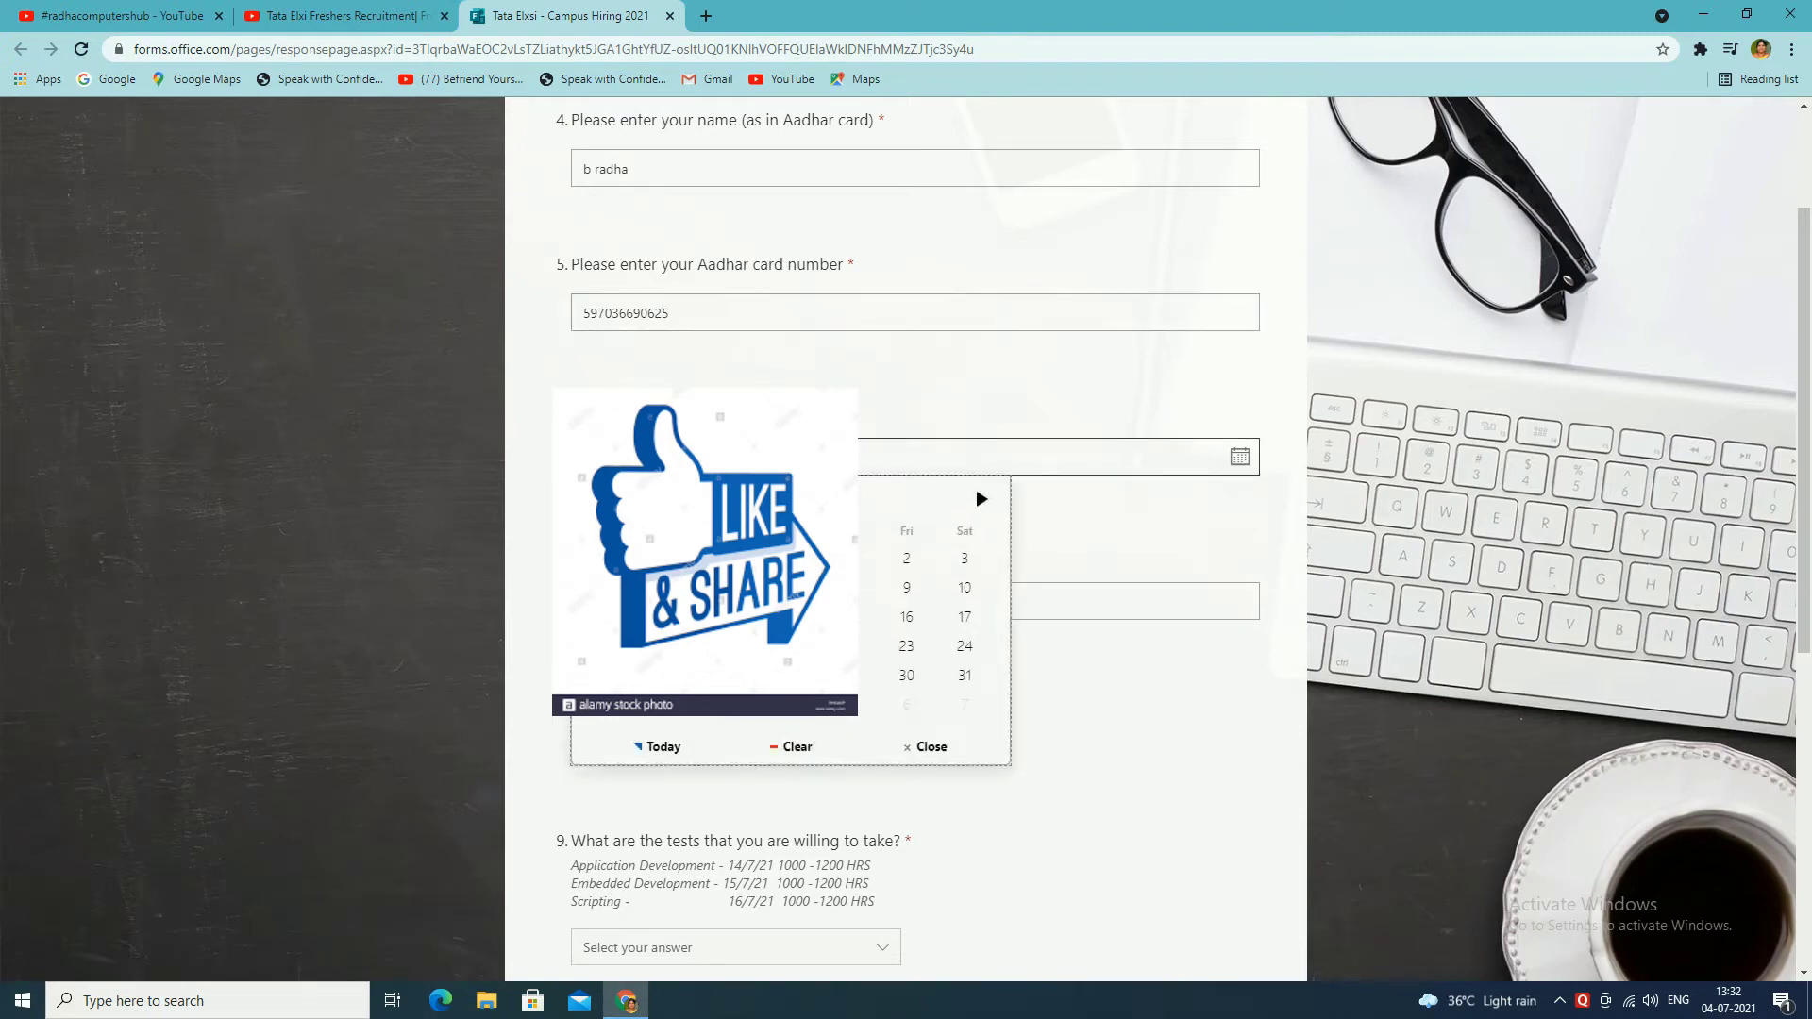
pyautogui.click(774, 706)
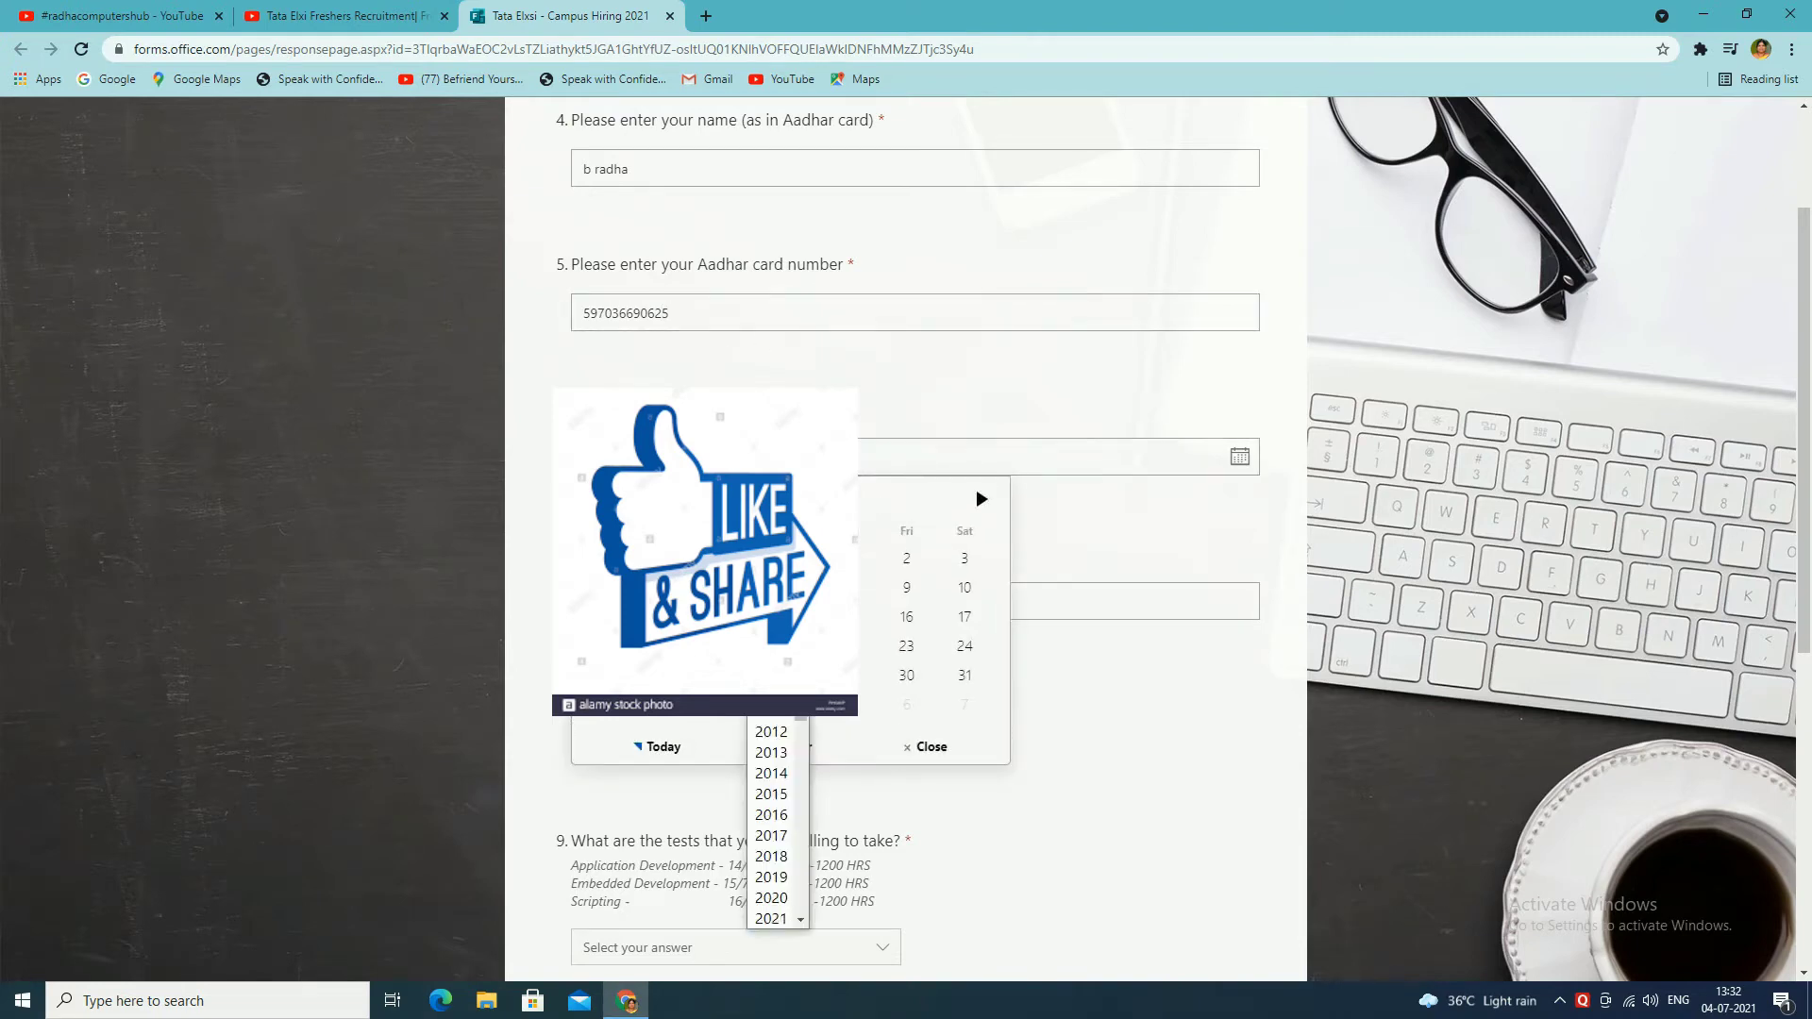
pyautogui.scroll(20, 800, 727)
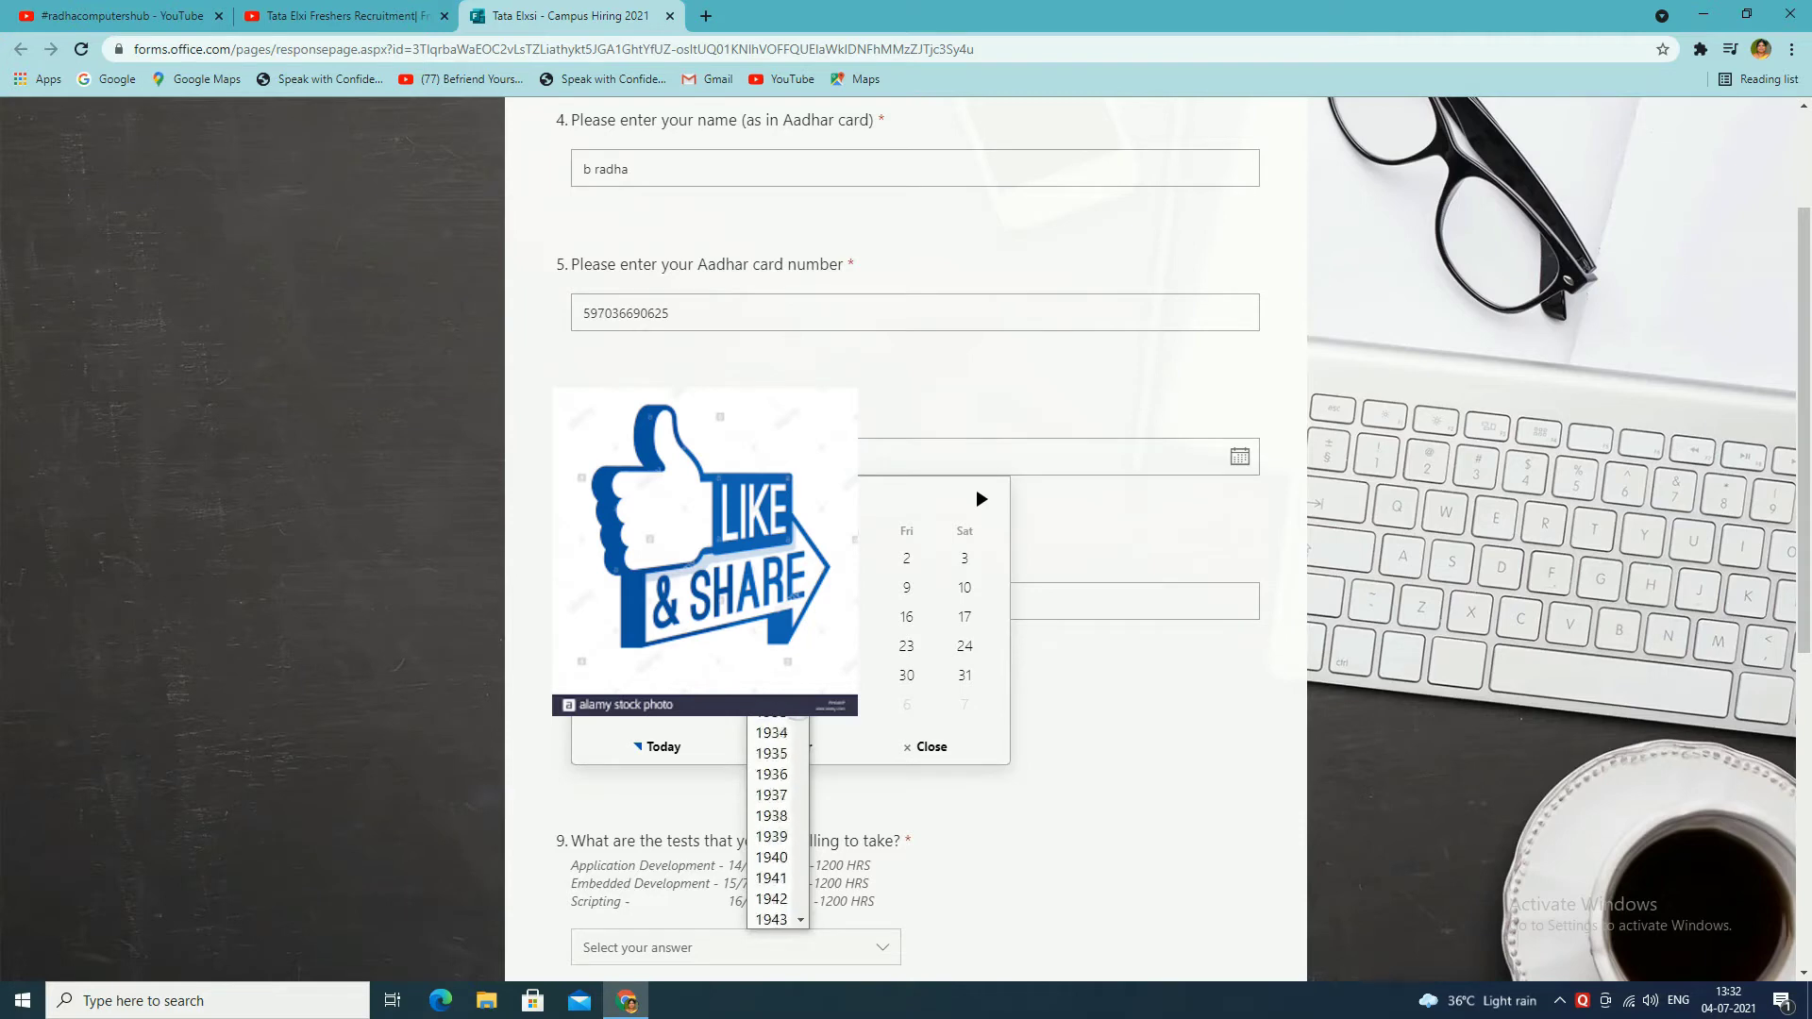
pyautogui.scroll(-19, 777, 820)
pyautogui.scroll(5, 771, 821)
pyautogui.click(771, 794)
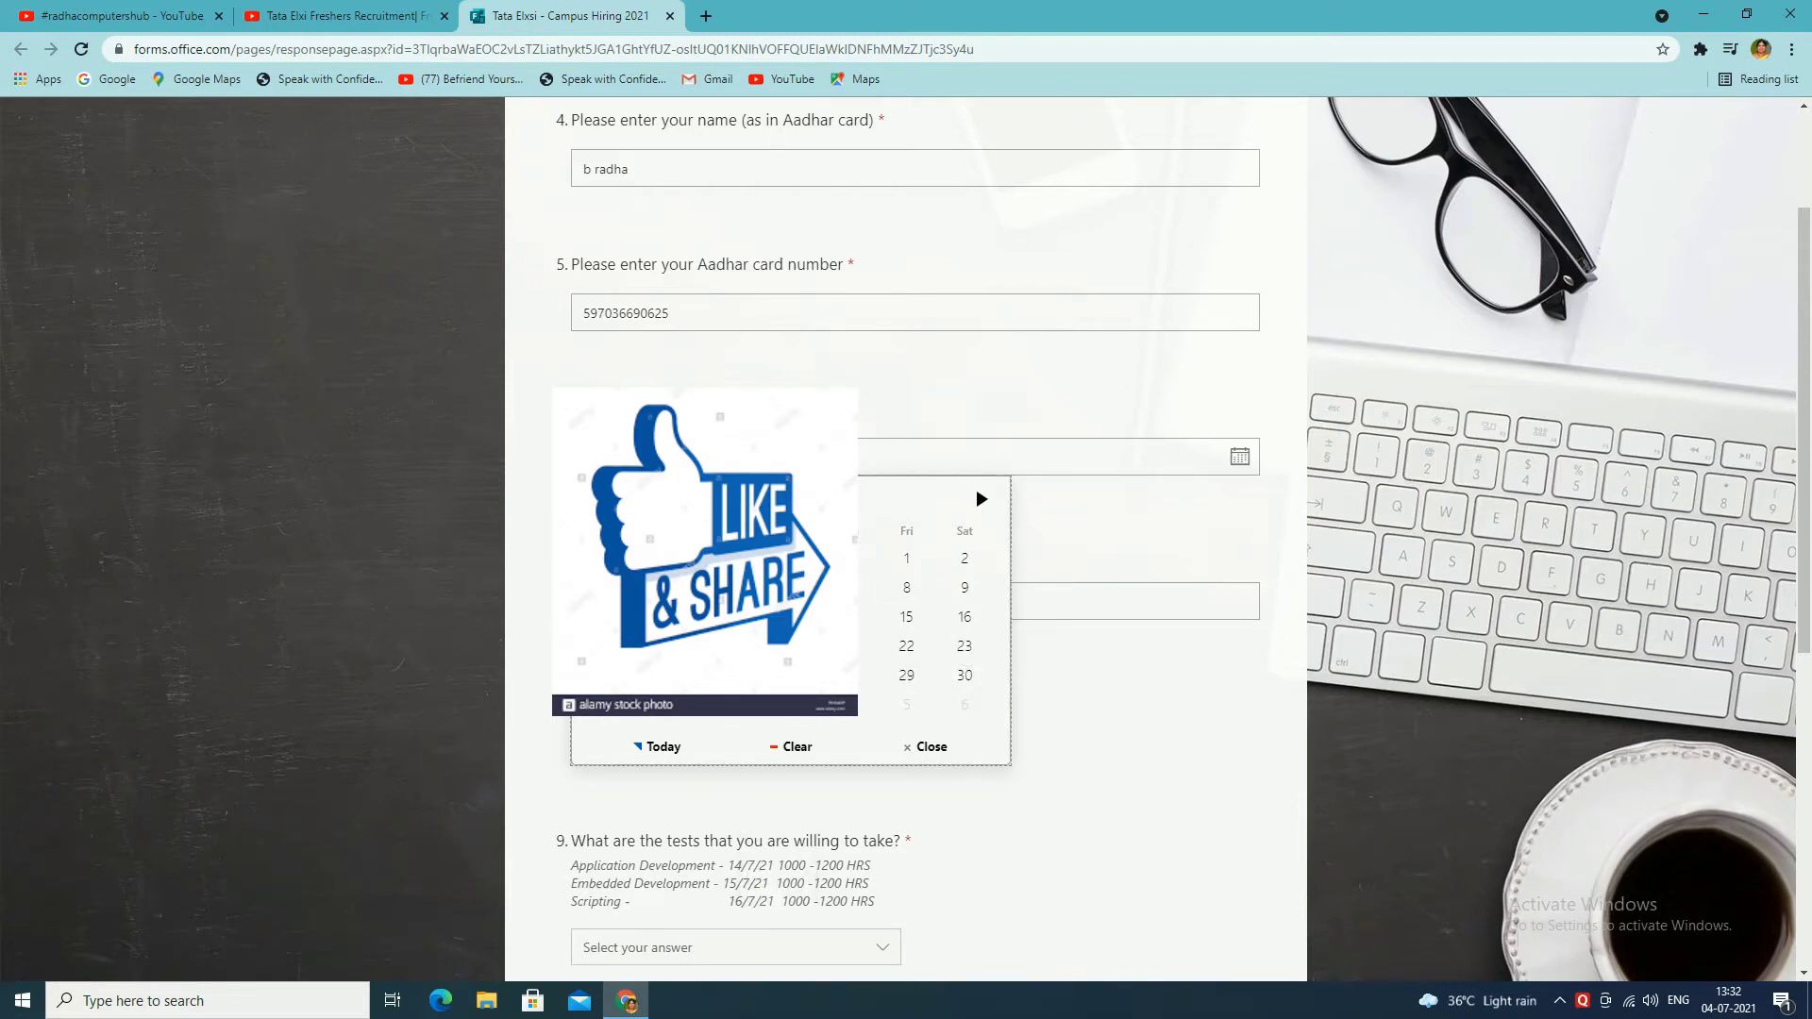
pyautogui.click(983, 501)
pyautogui.click(982, 500)
pyautogui.click(983, 500)
pyautogui.click(982, 501)
pyautogui.click(963, 647)
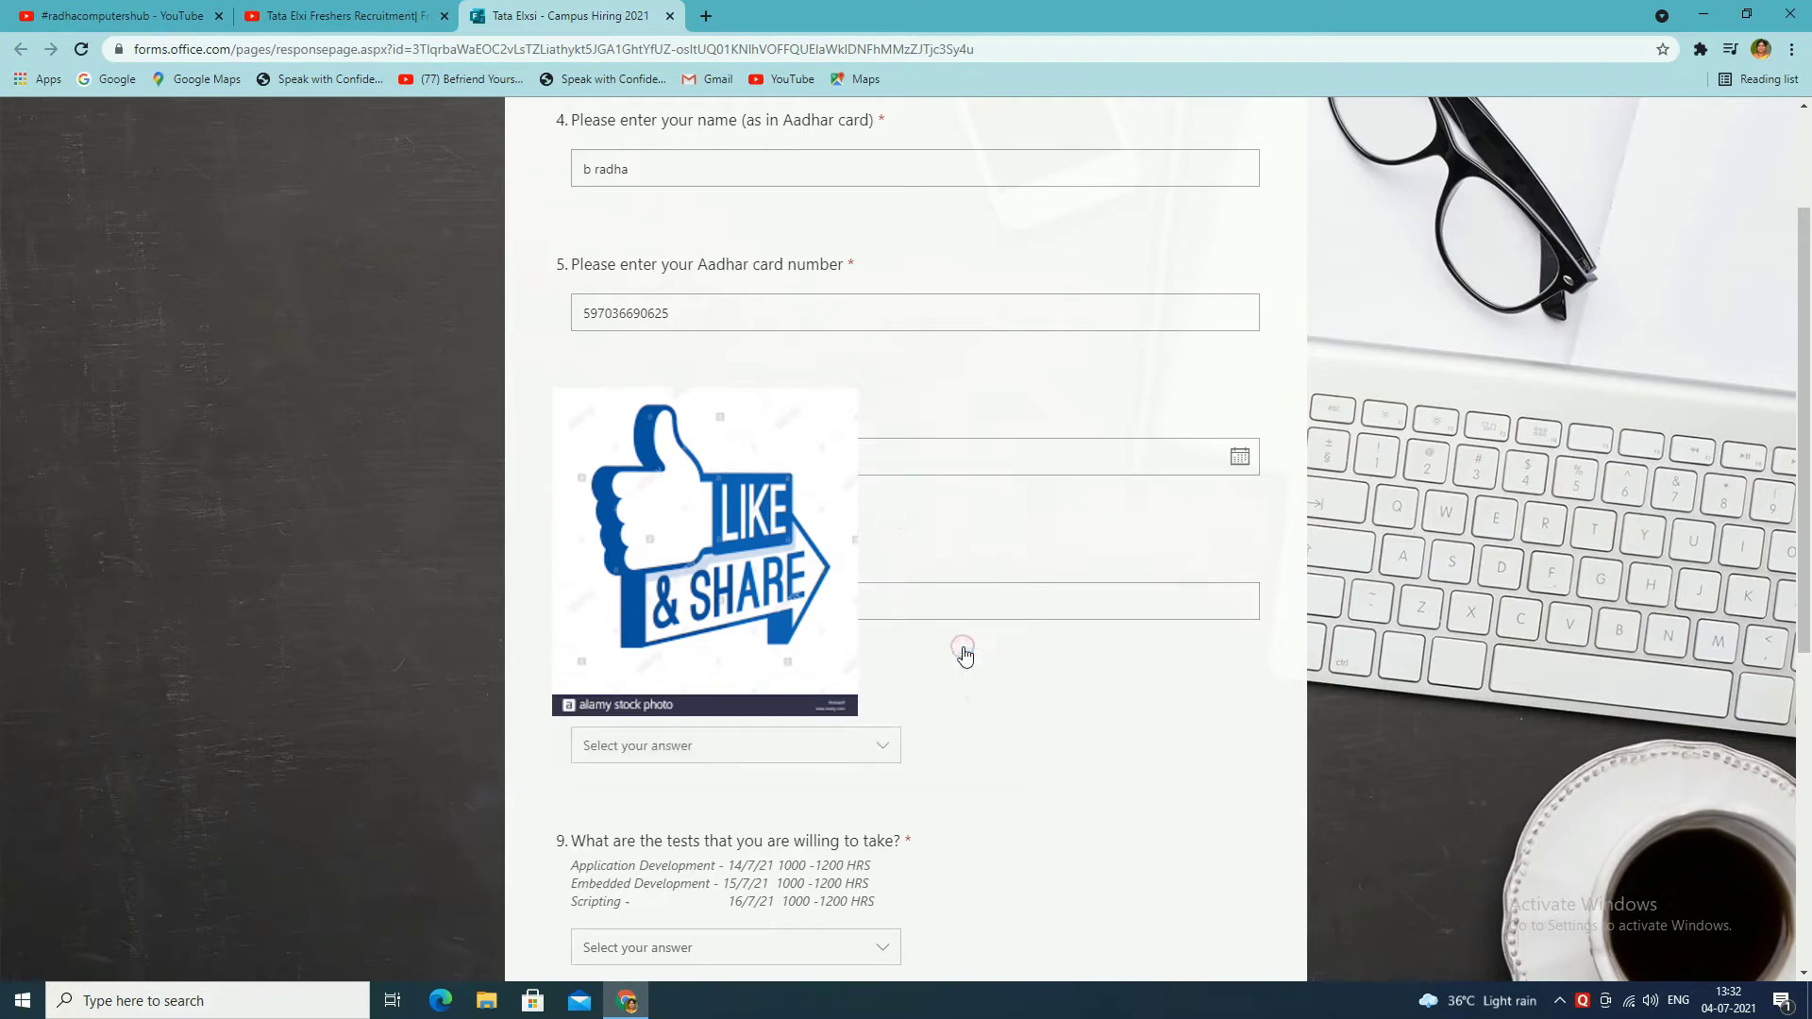
pyautogui.click(891, 601)
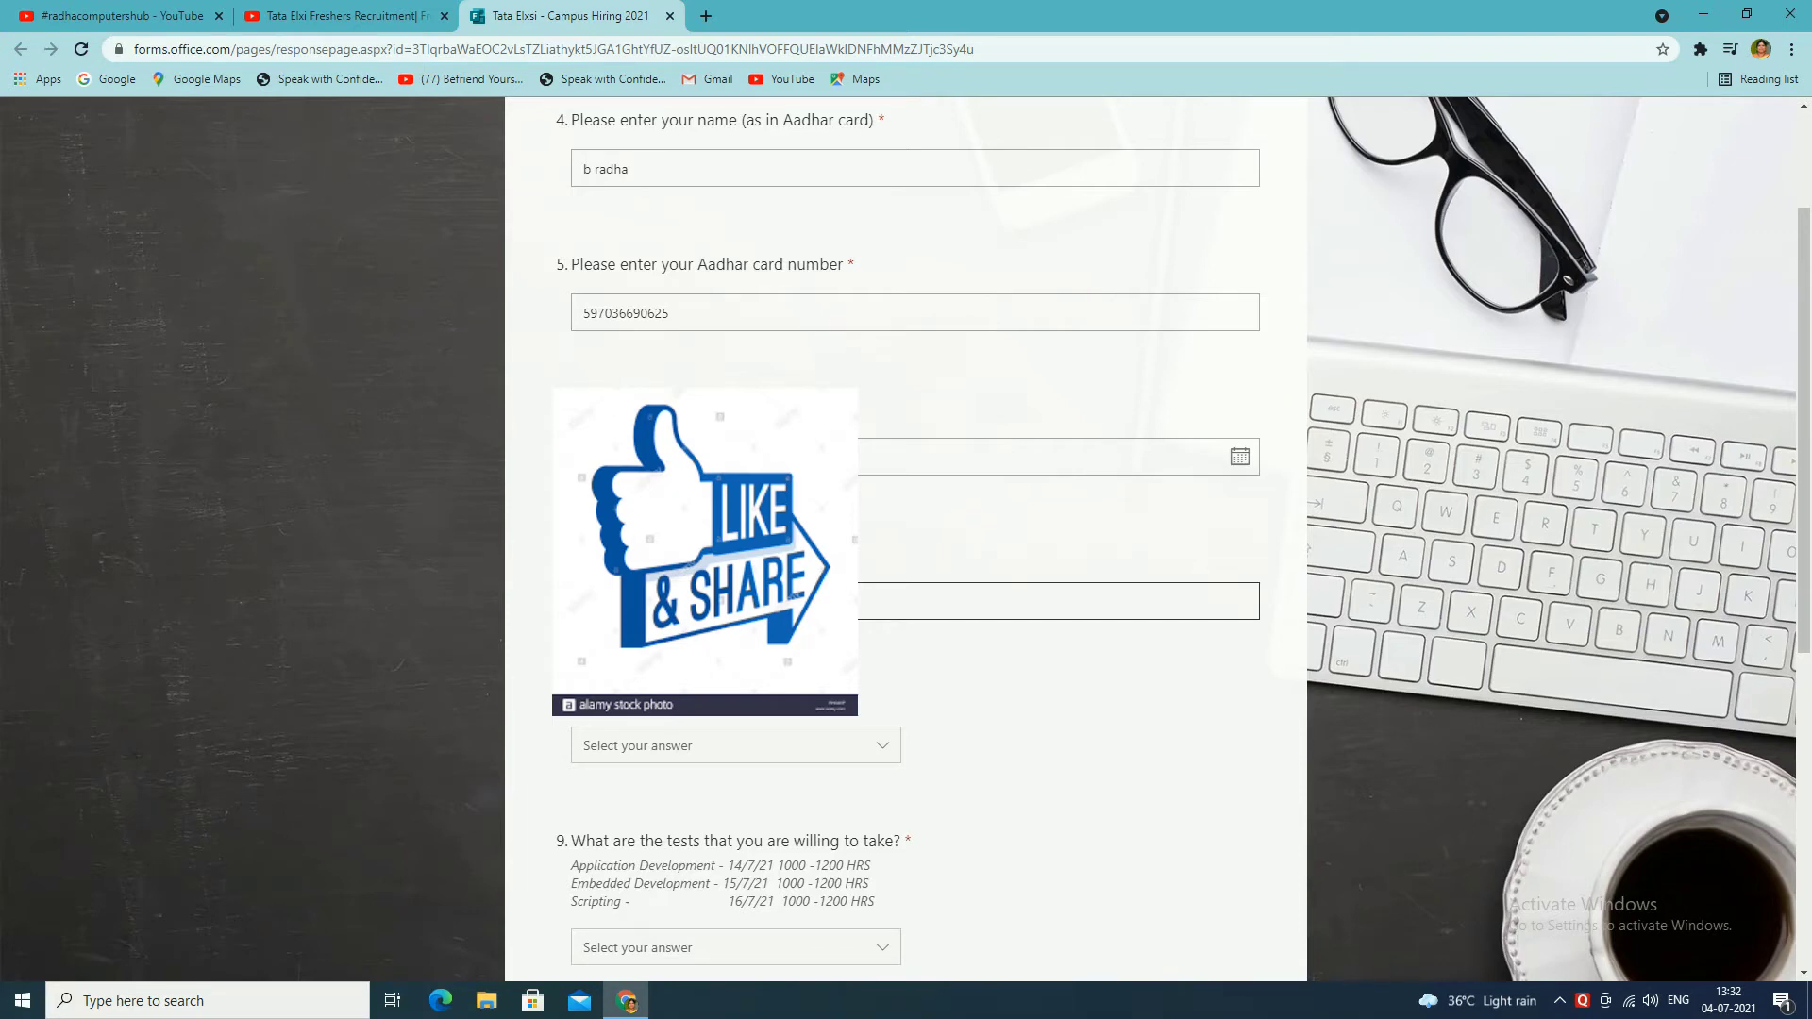
# Step: Set Gender to Female and choose Application Development as the test
pyautogui.click(714, 756)
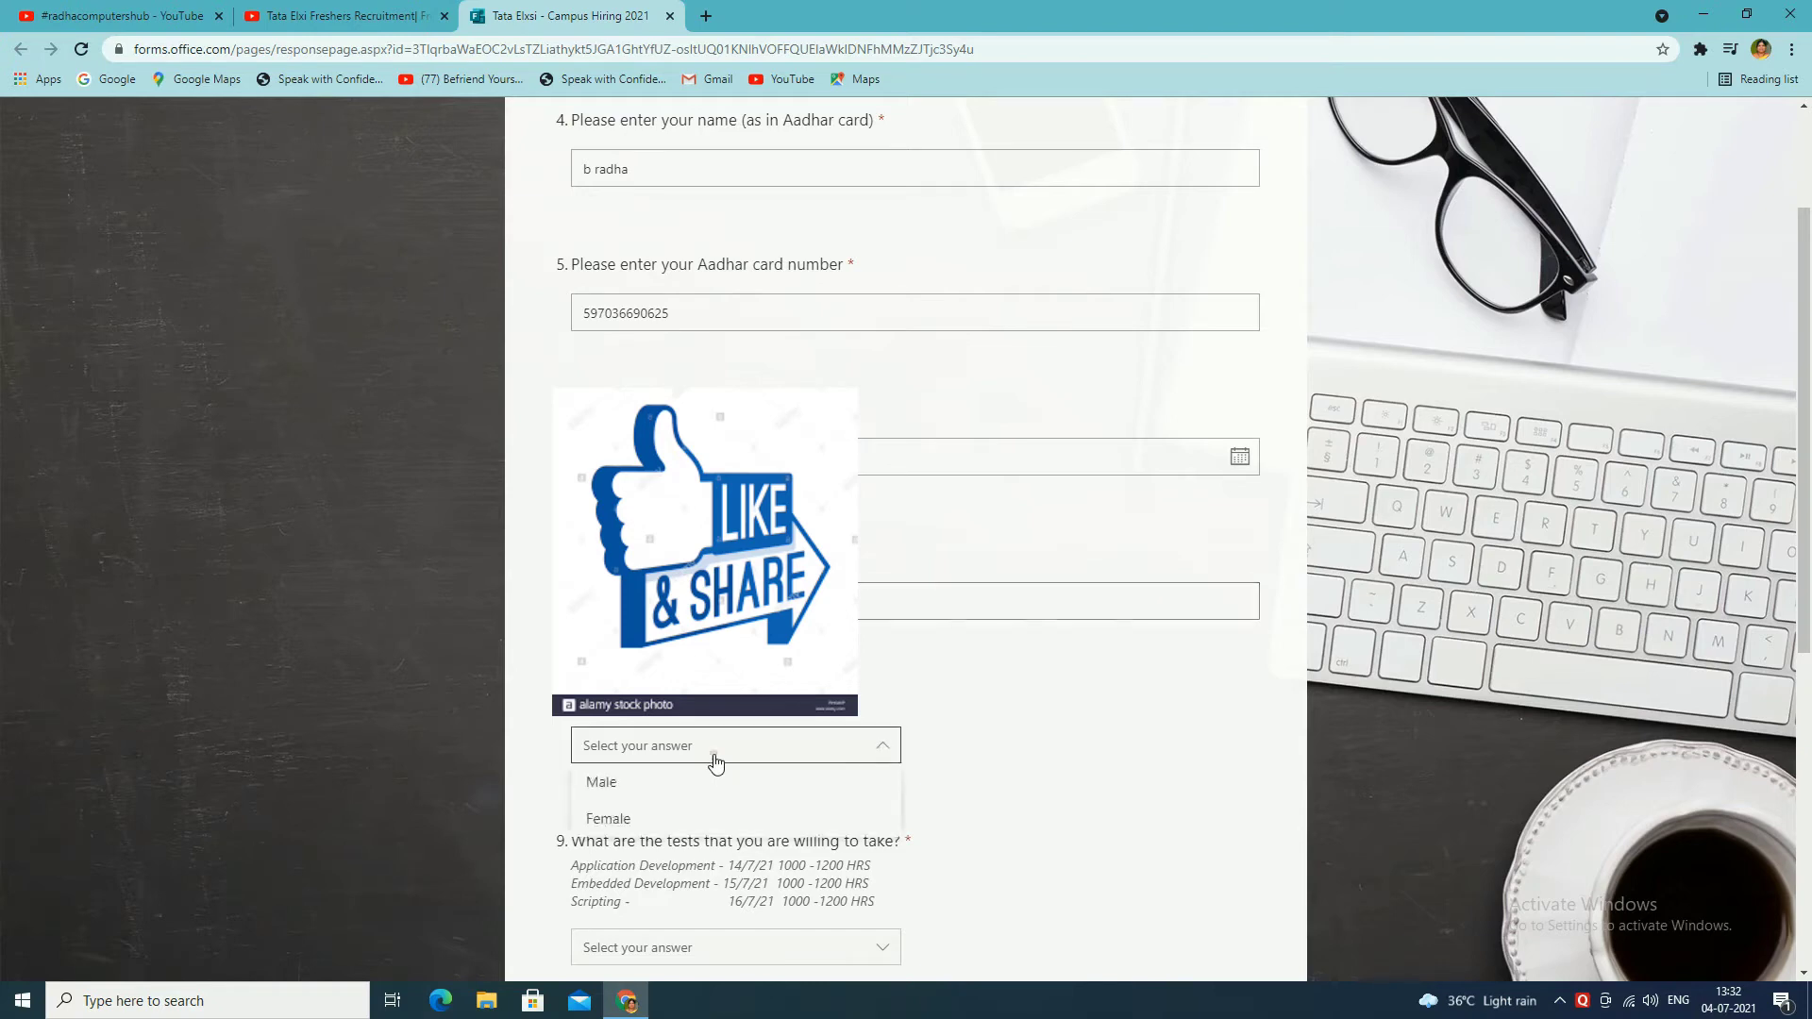
pyautogui.click(608, 819)
pyautogui.scroll(-4, 944, 797)
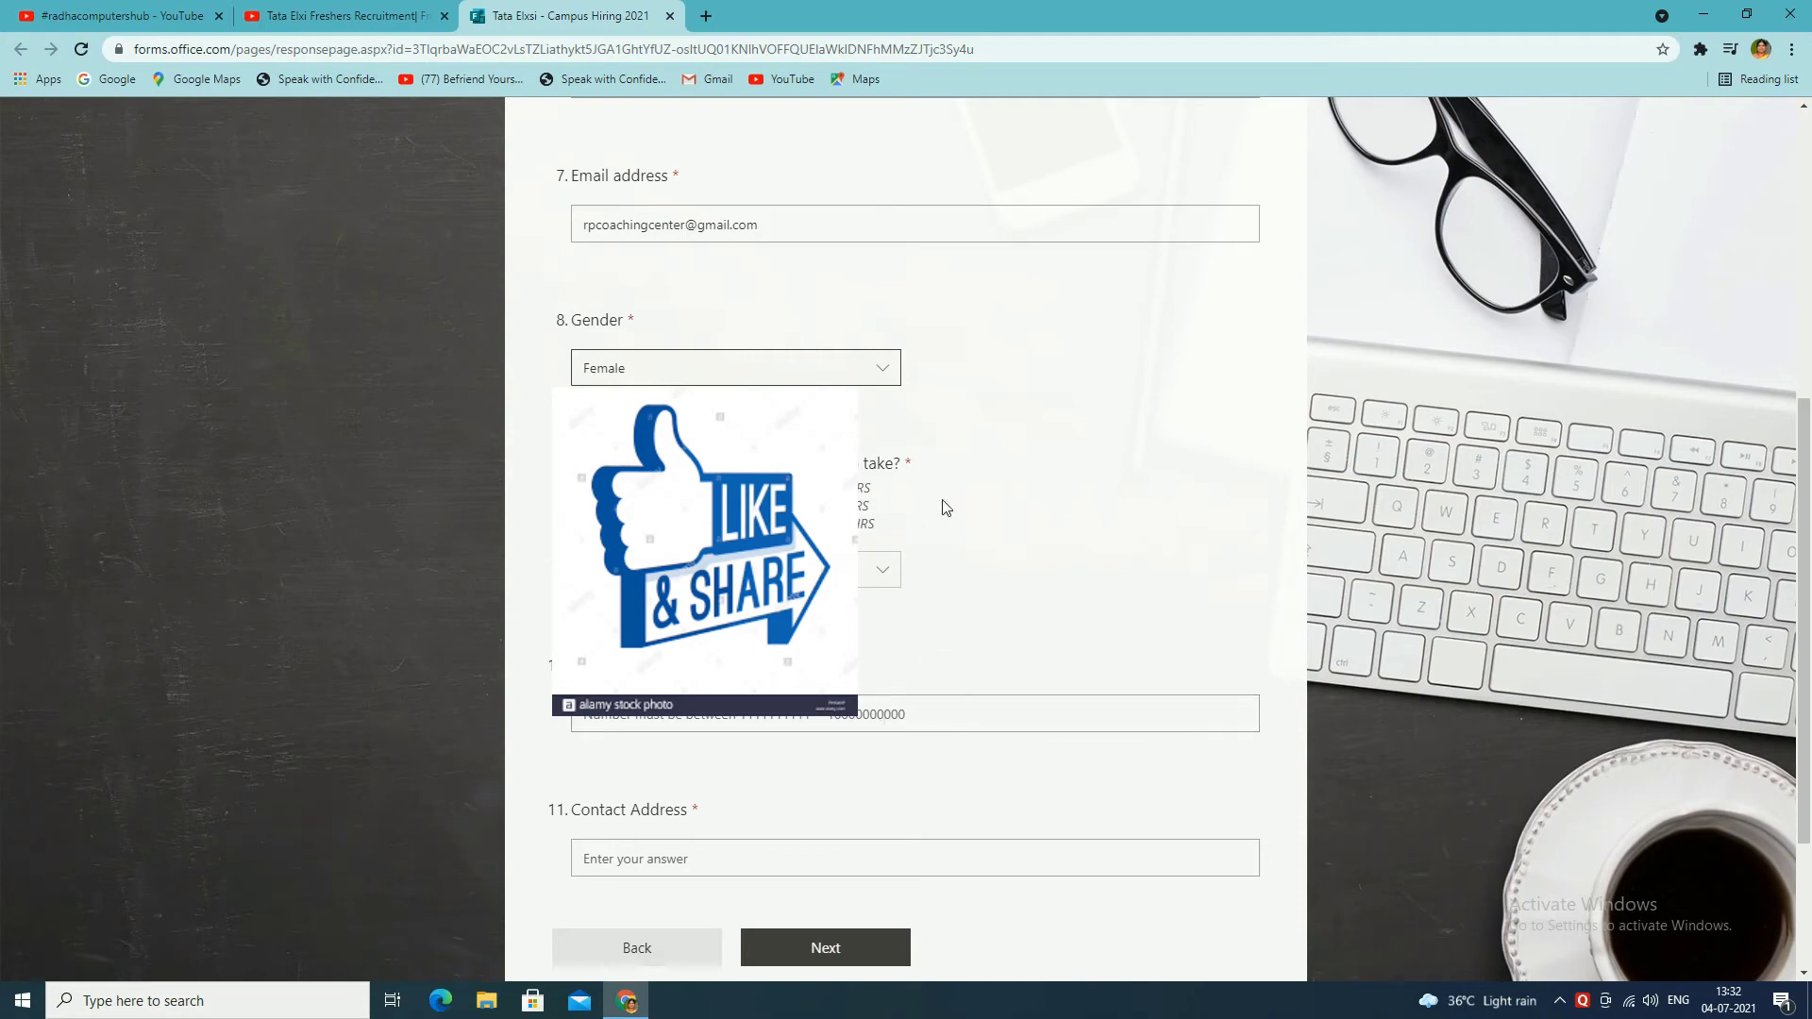
pyautogui.click(870, 579)
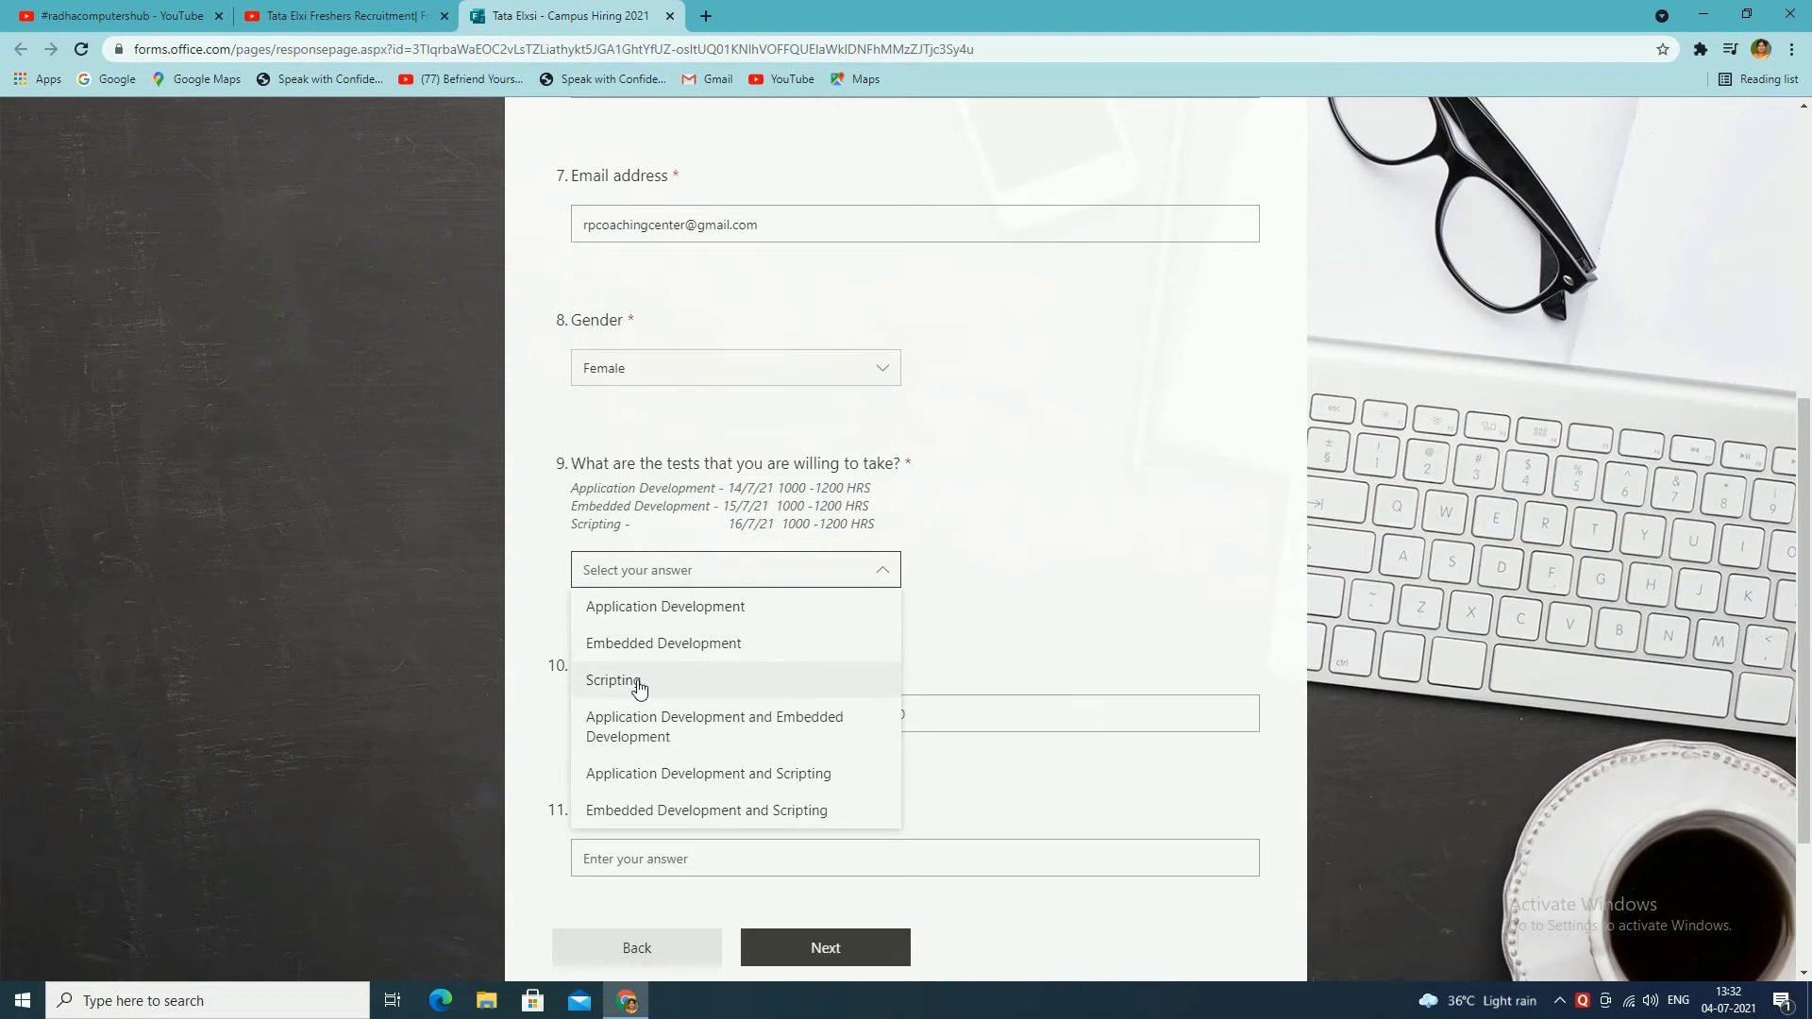
pyautogui.click(630, 609)
# Step: Enter the contact number and contact address, then continue to Education details
pyautogui.click(827, 719)
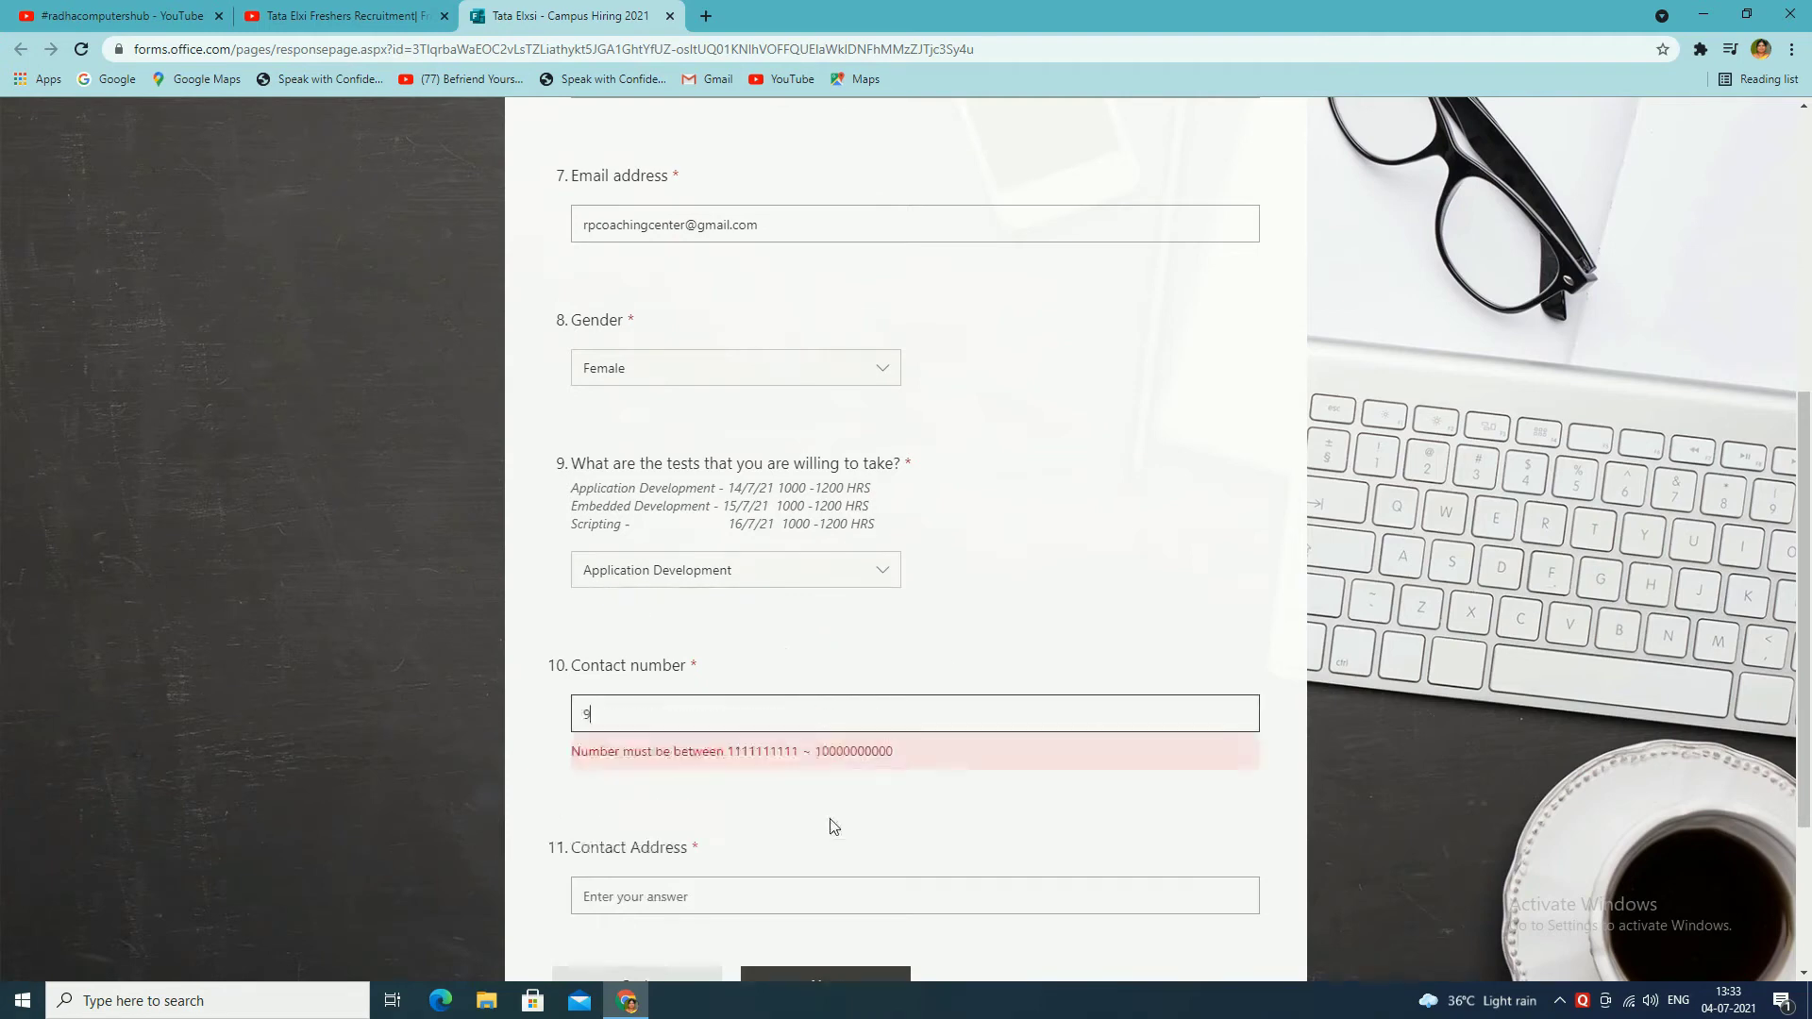
pyautogui.scroll(-2, 849, 816)
pyautogui.click(687, 673)
pyautogui.write('tenali')
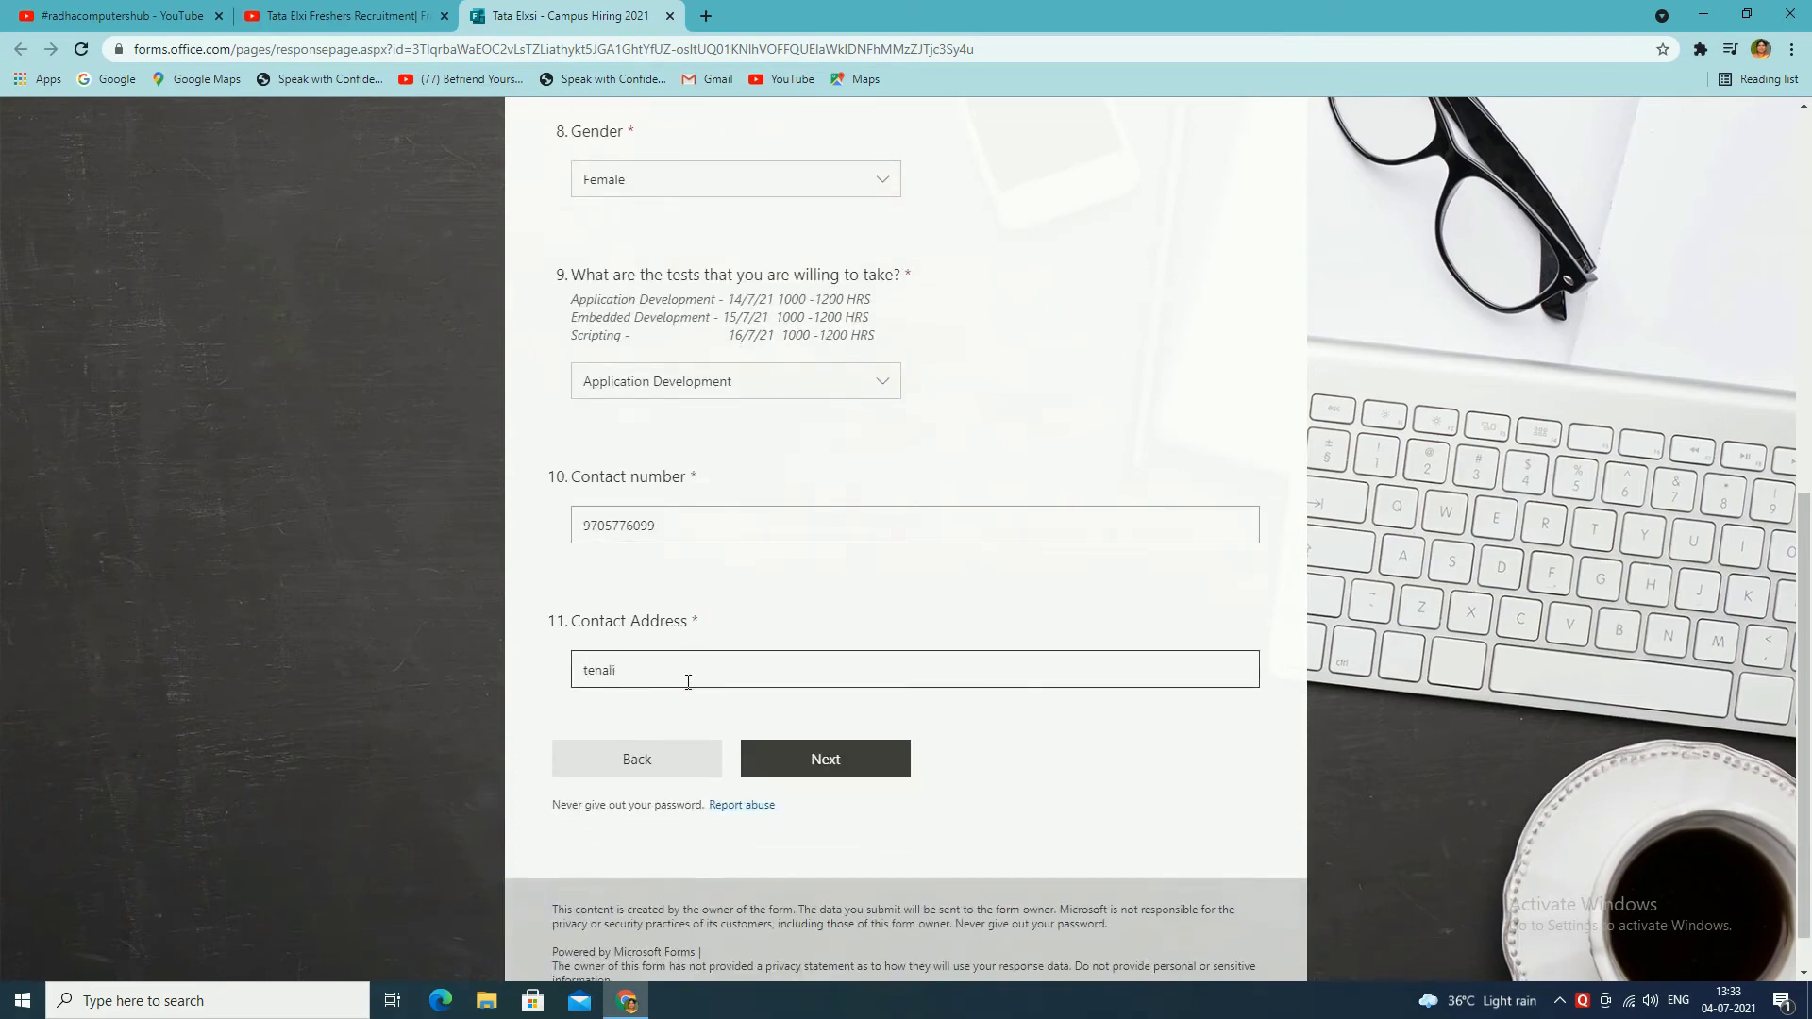
pyautogui.click(819, 758)
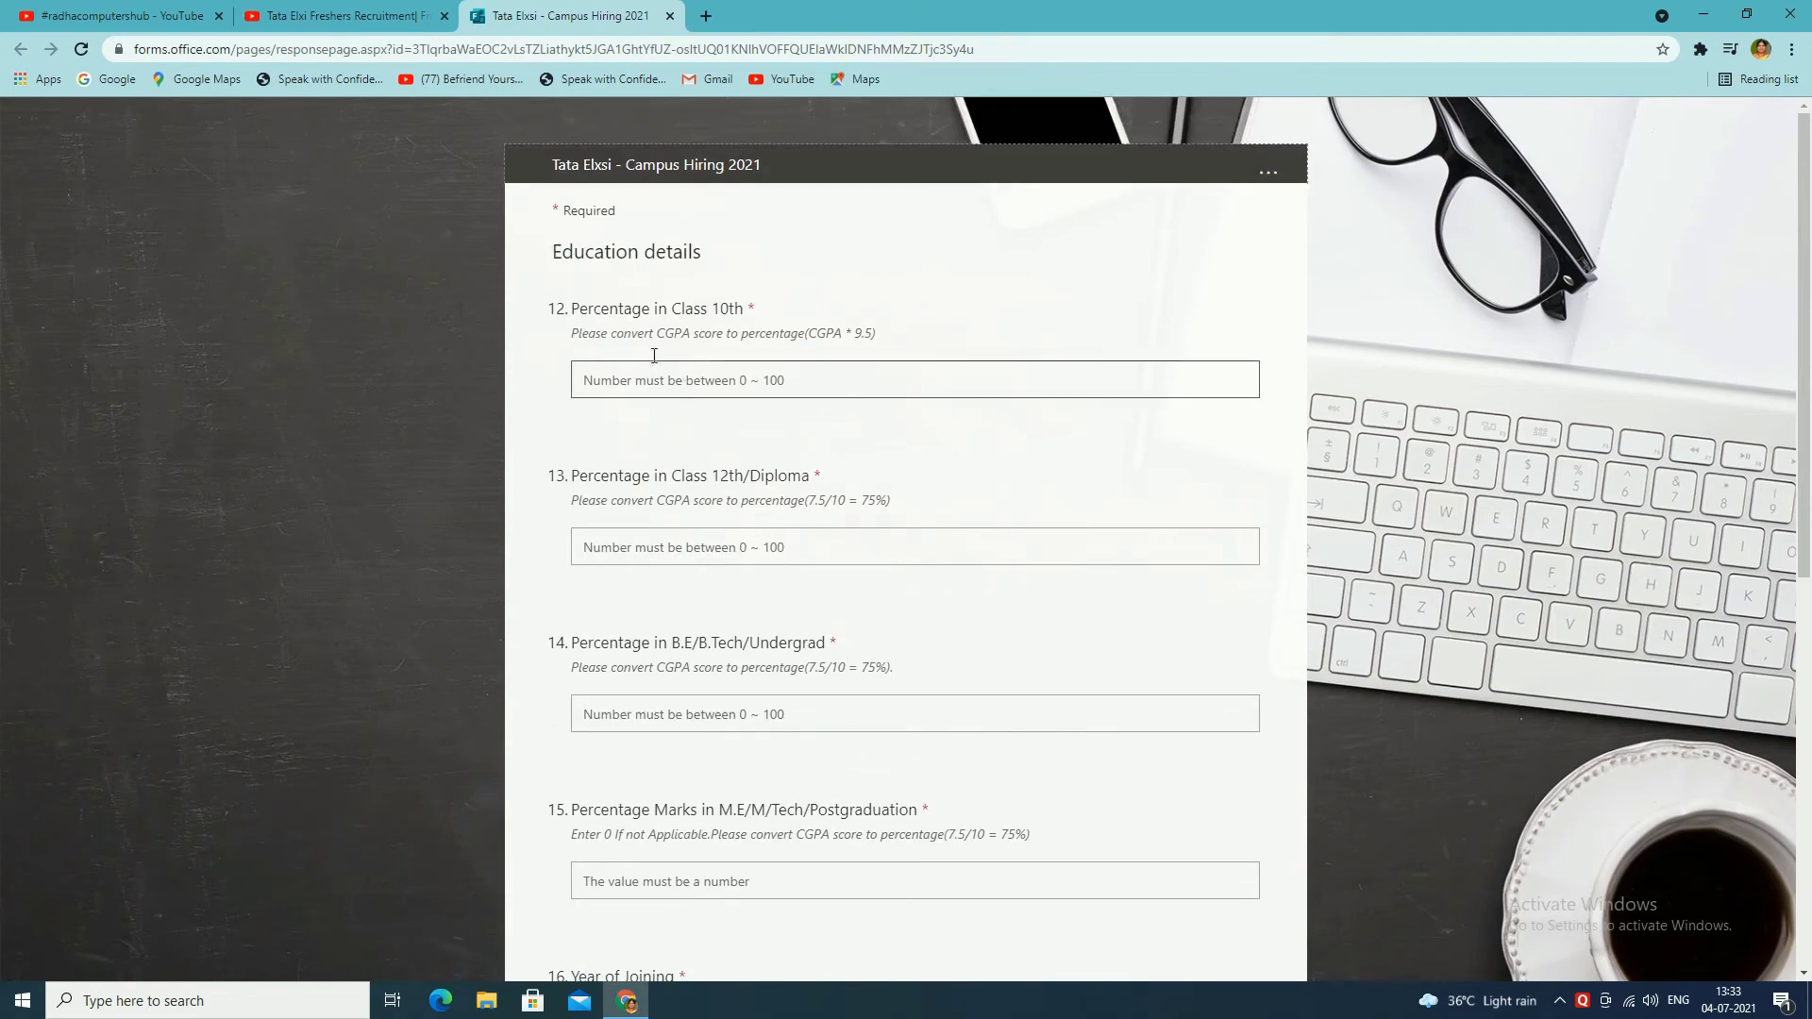
# Step: Enter the Class 10th, 12th, undergraduate and postgraduate percentages: 70, 50, 55, 60
pyautogui.click(801, 377)
pyautogui.write('70')
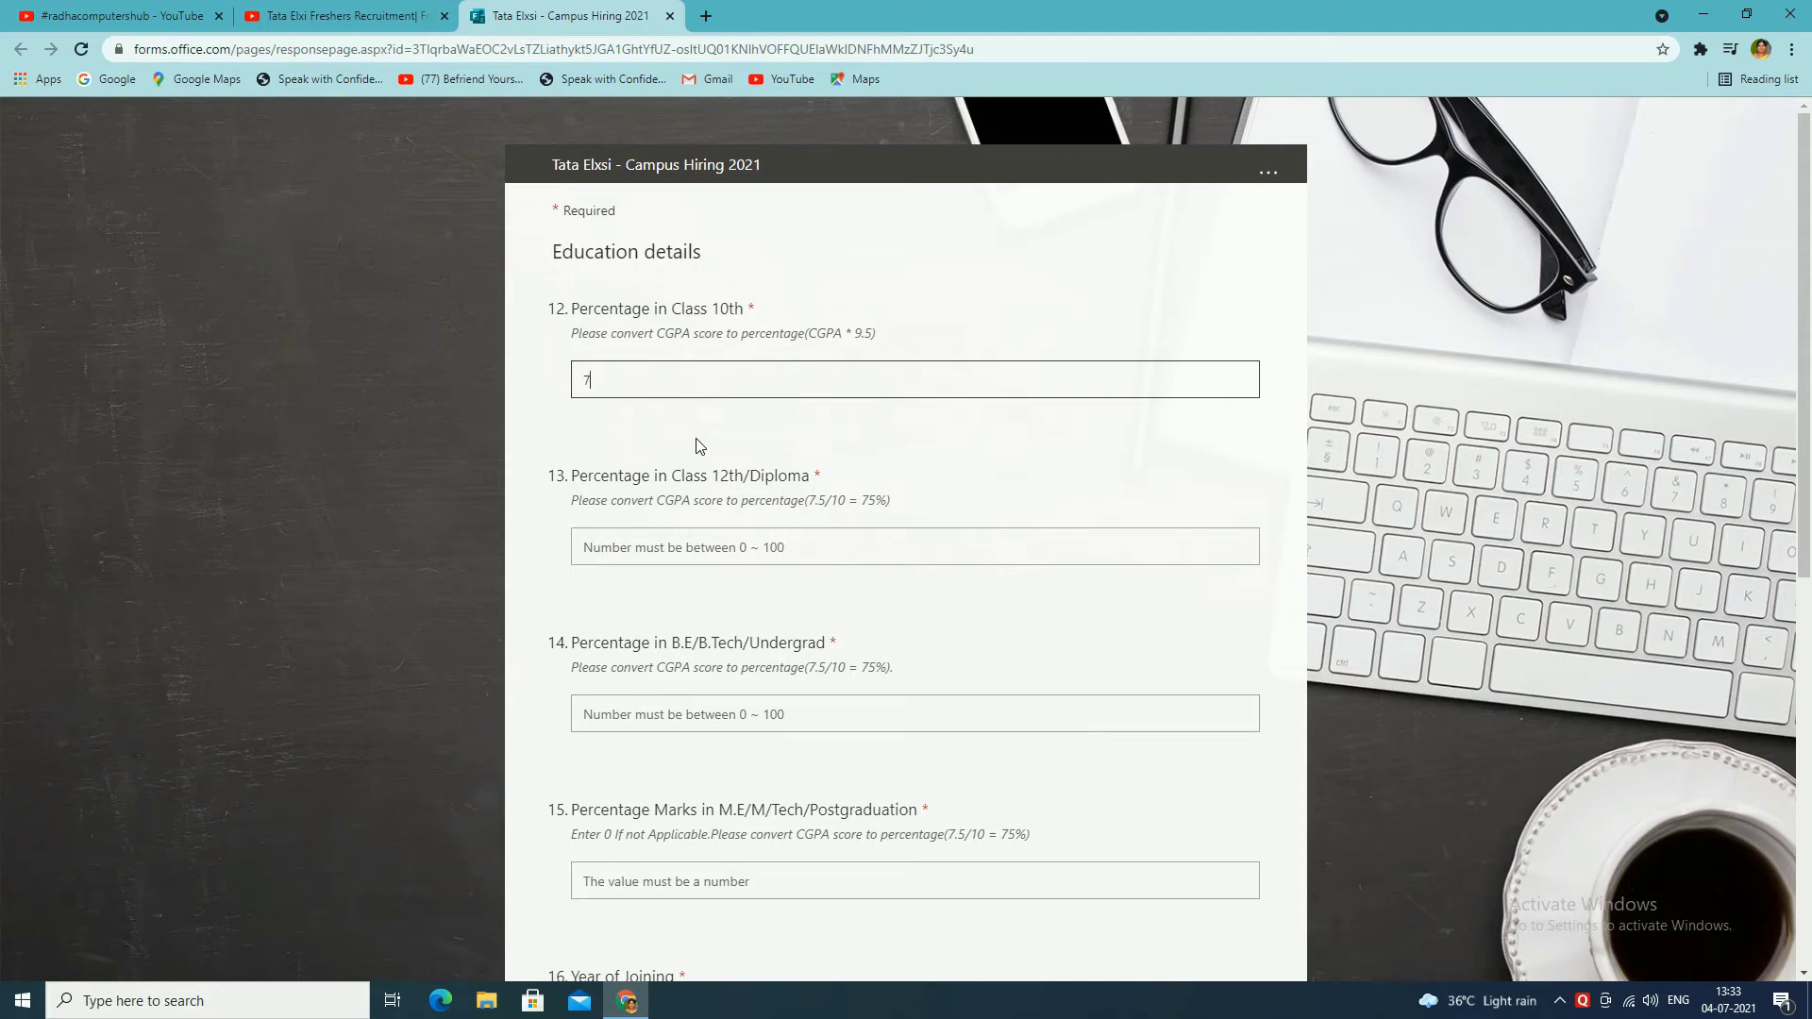
pyautogui.click(769, 547)
pyautogui.write('50')
pyautogui.click(719, 723)
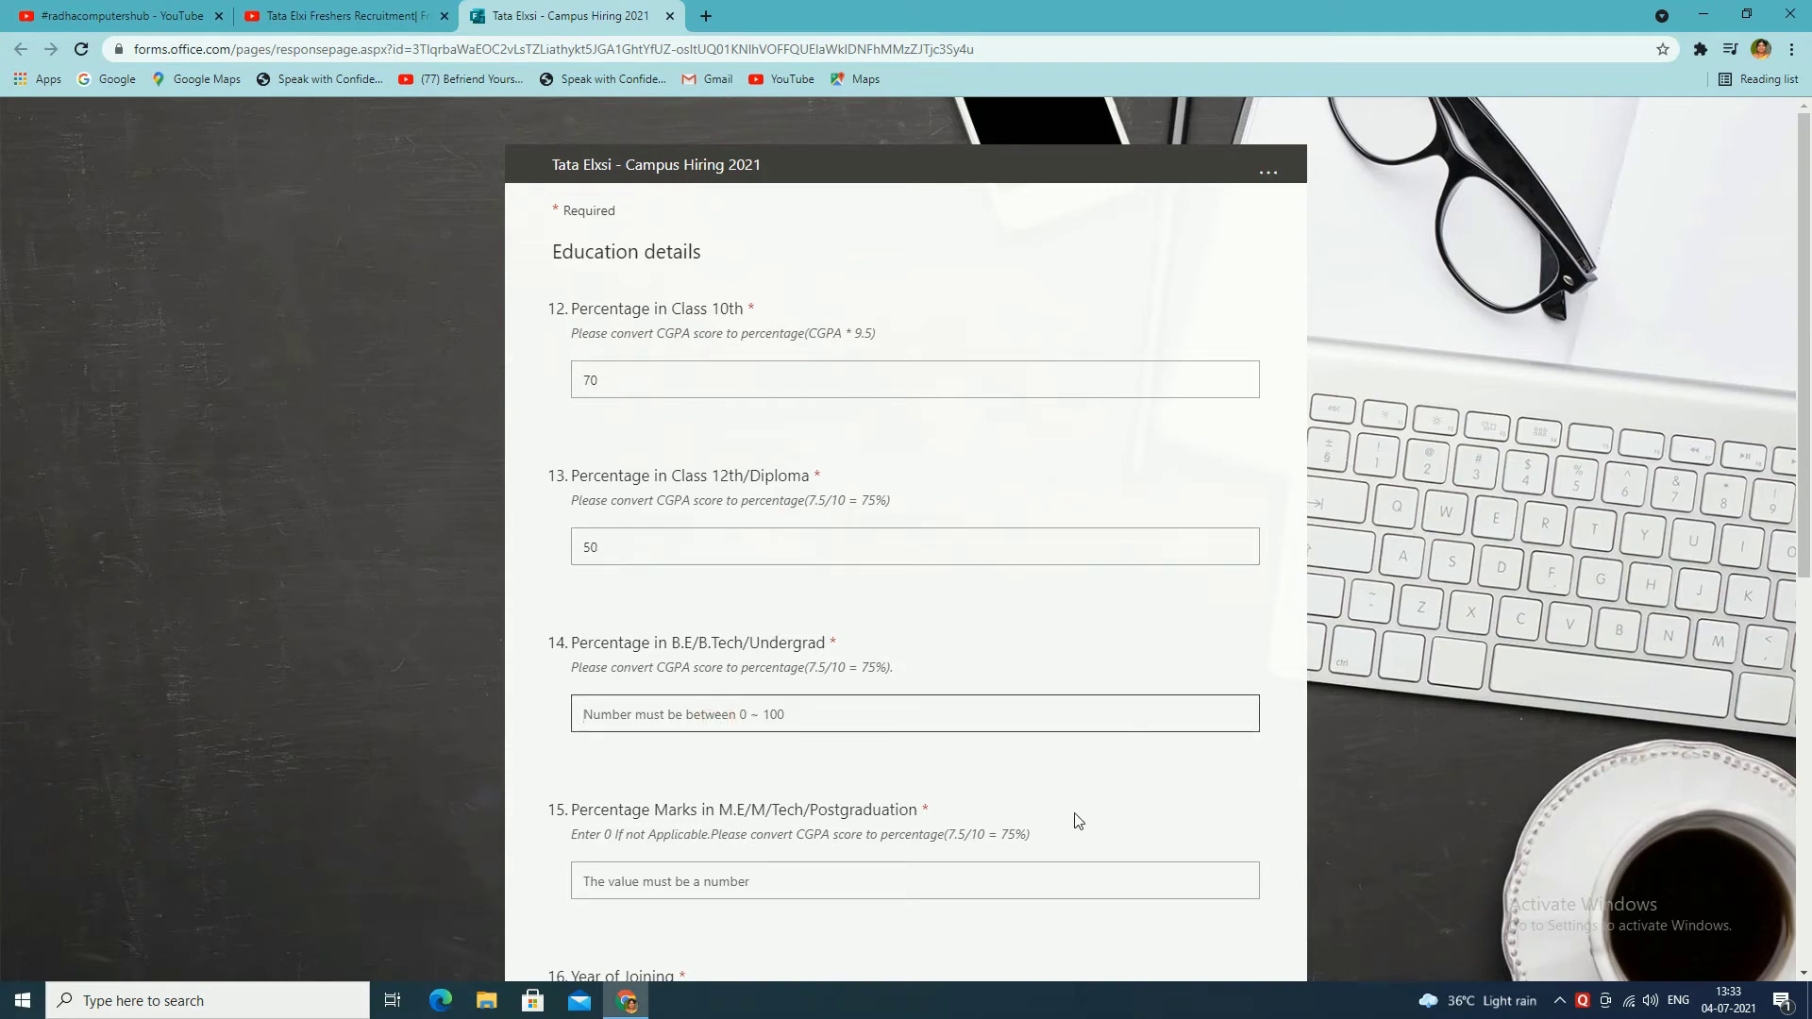
pyautogui.write('55')
pyautogui.scroll(-2, 972, 769)
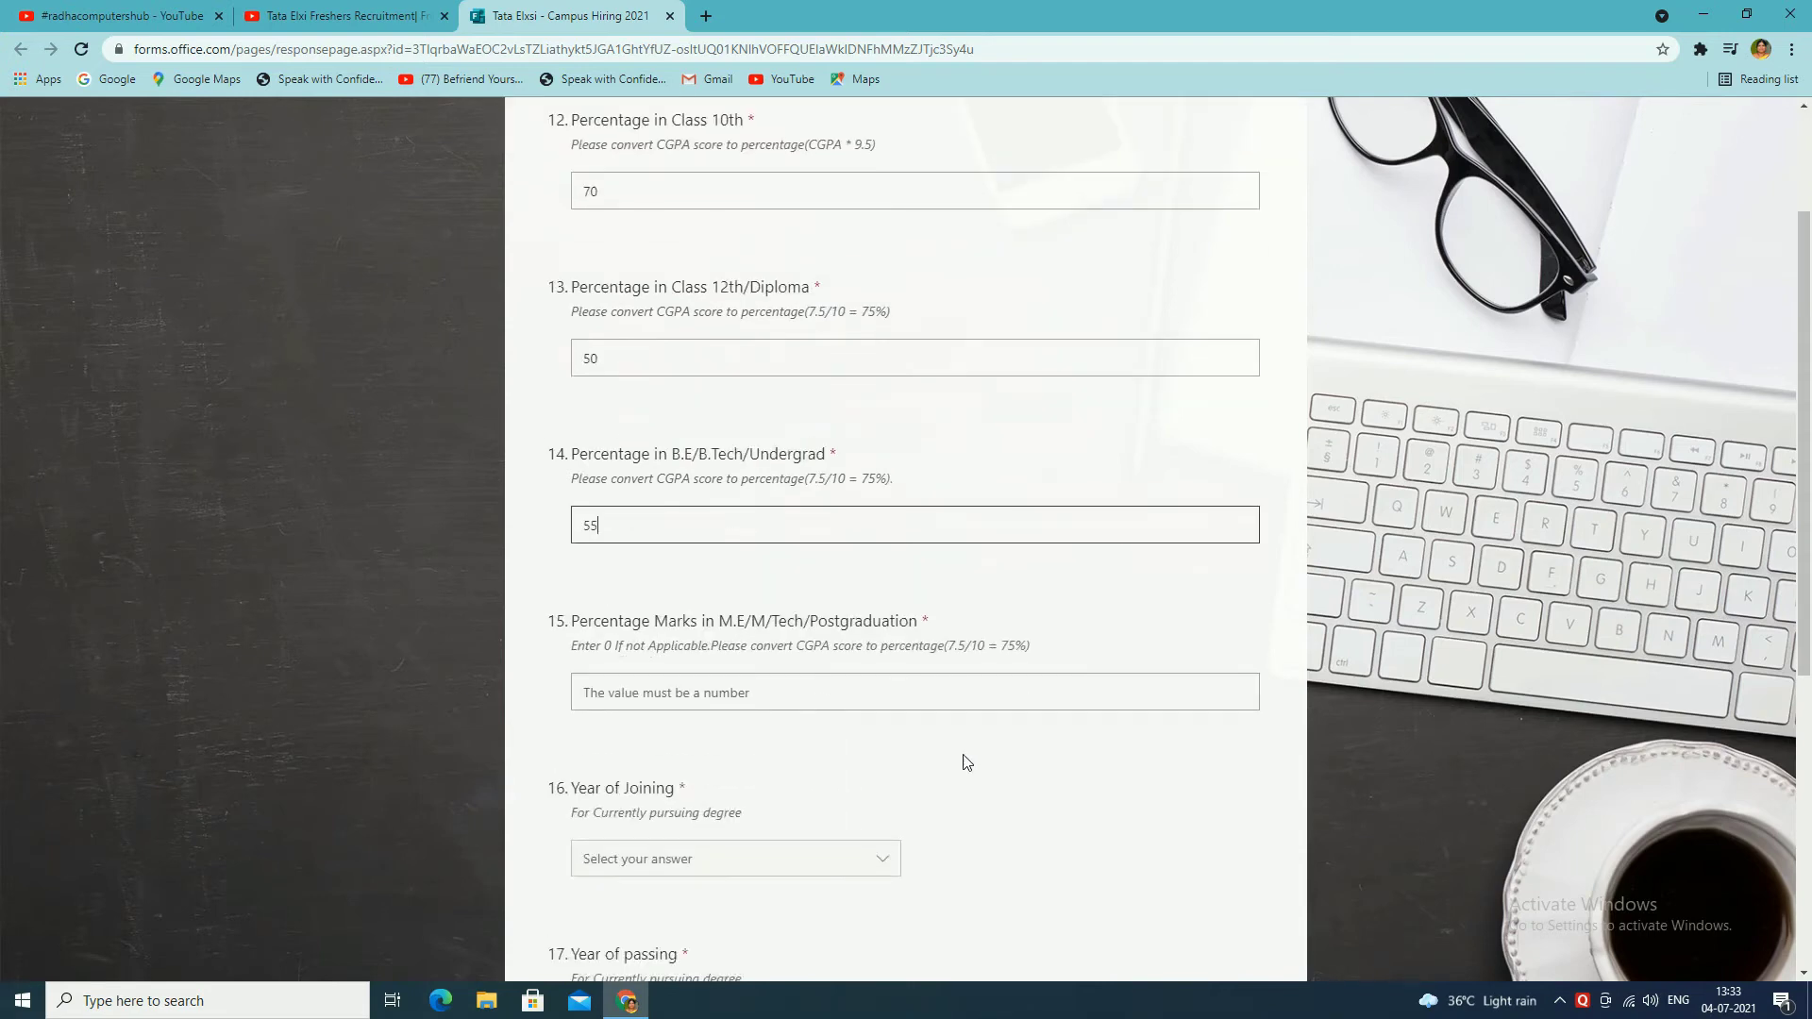
pyautogui.click(703, 695)
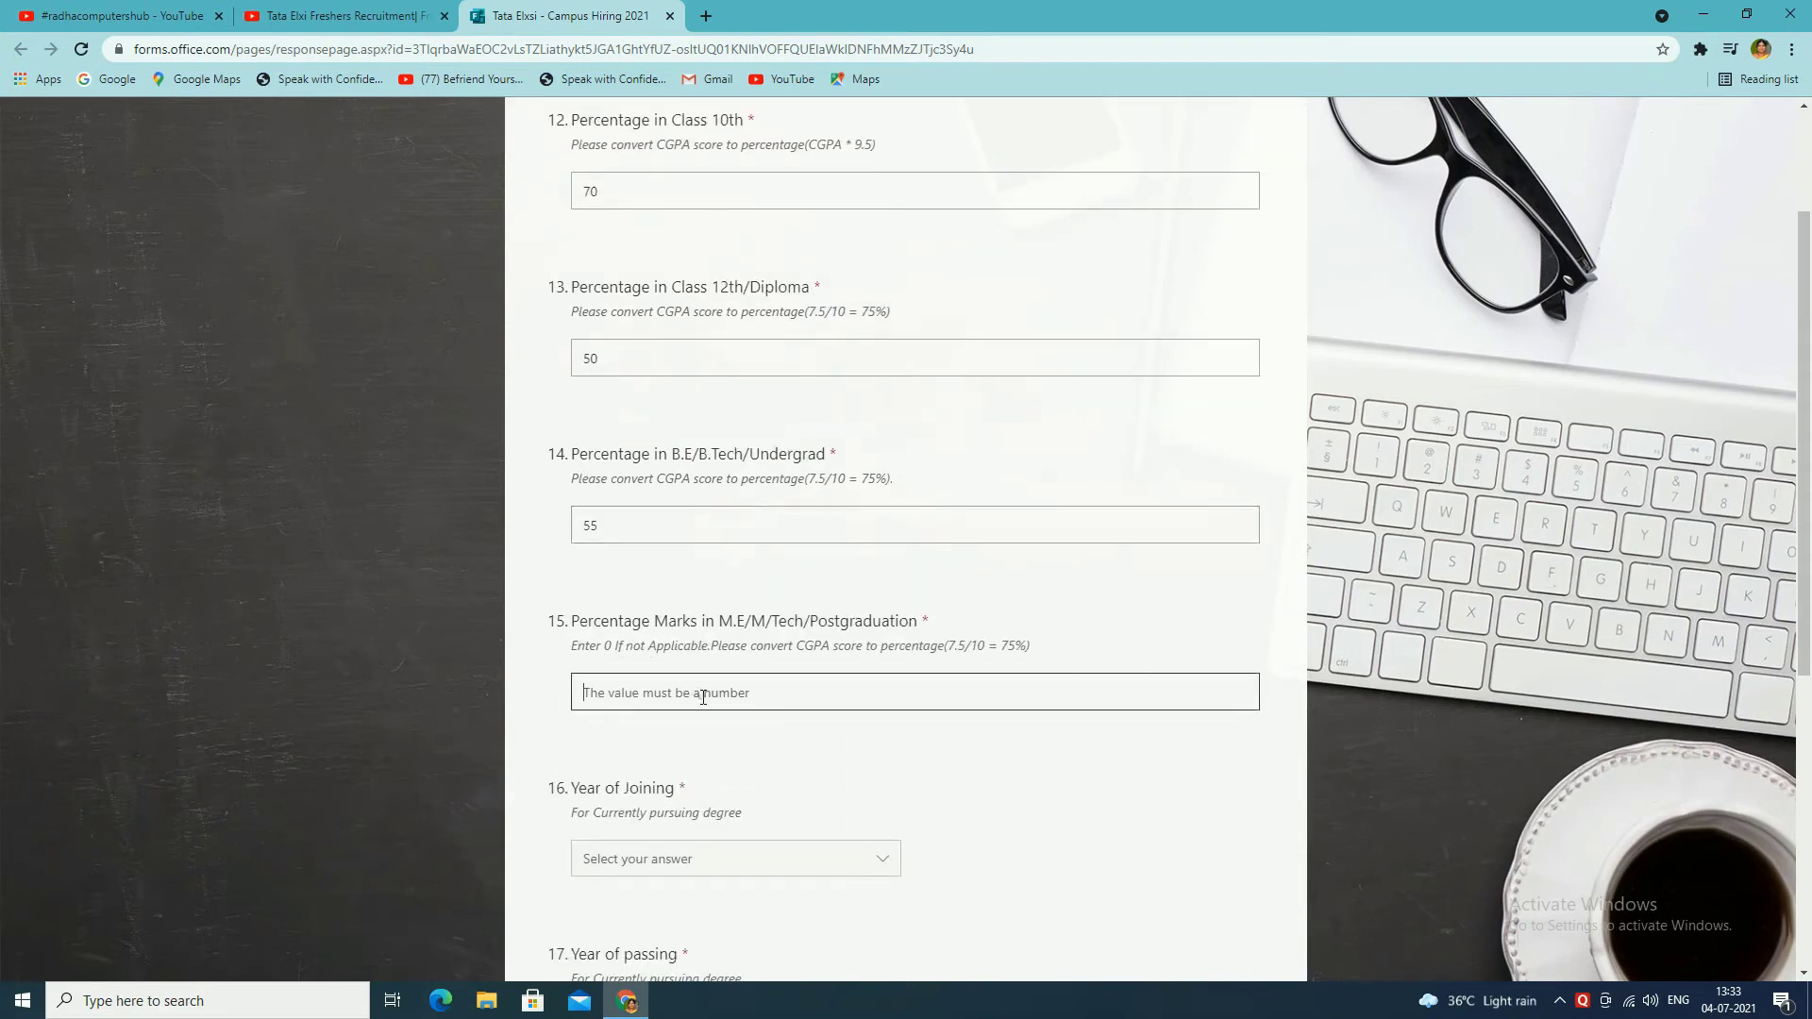
pyautogui.write('60')
# Step: Set Year of Joining 2015, Year of passing 2020, backlogs None, and continue to Technical Skills
pyautogui.scroll(-3, 1147, 850)
pyautogui.click(698, 583)
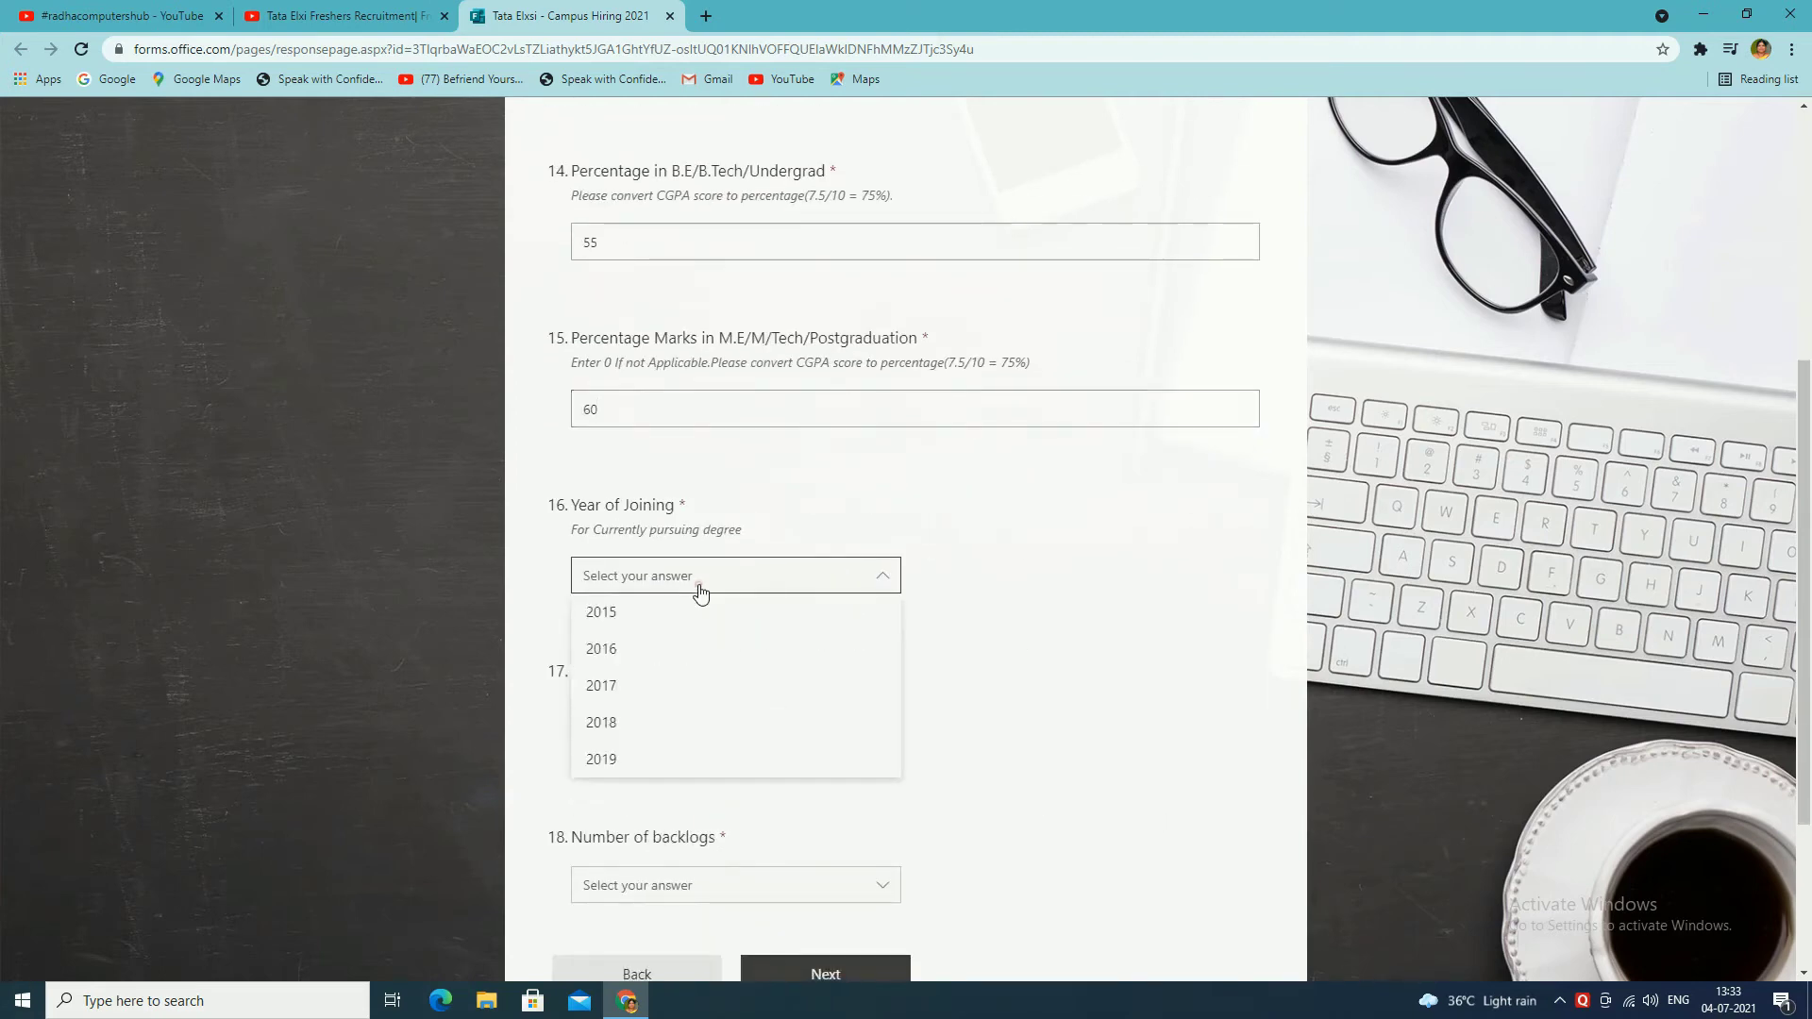
pyautogui.click(618, 616)
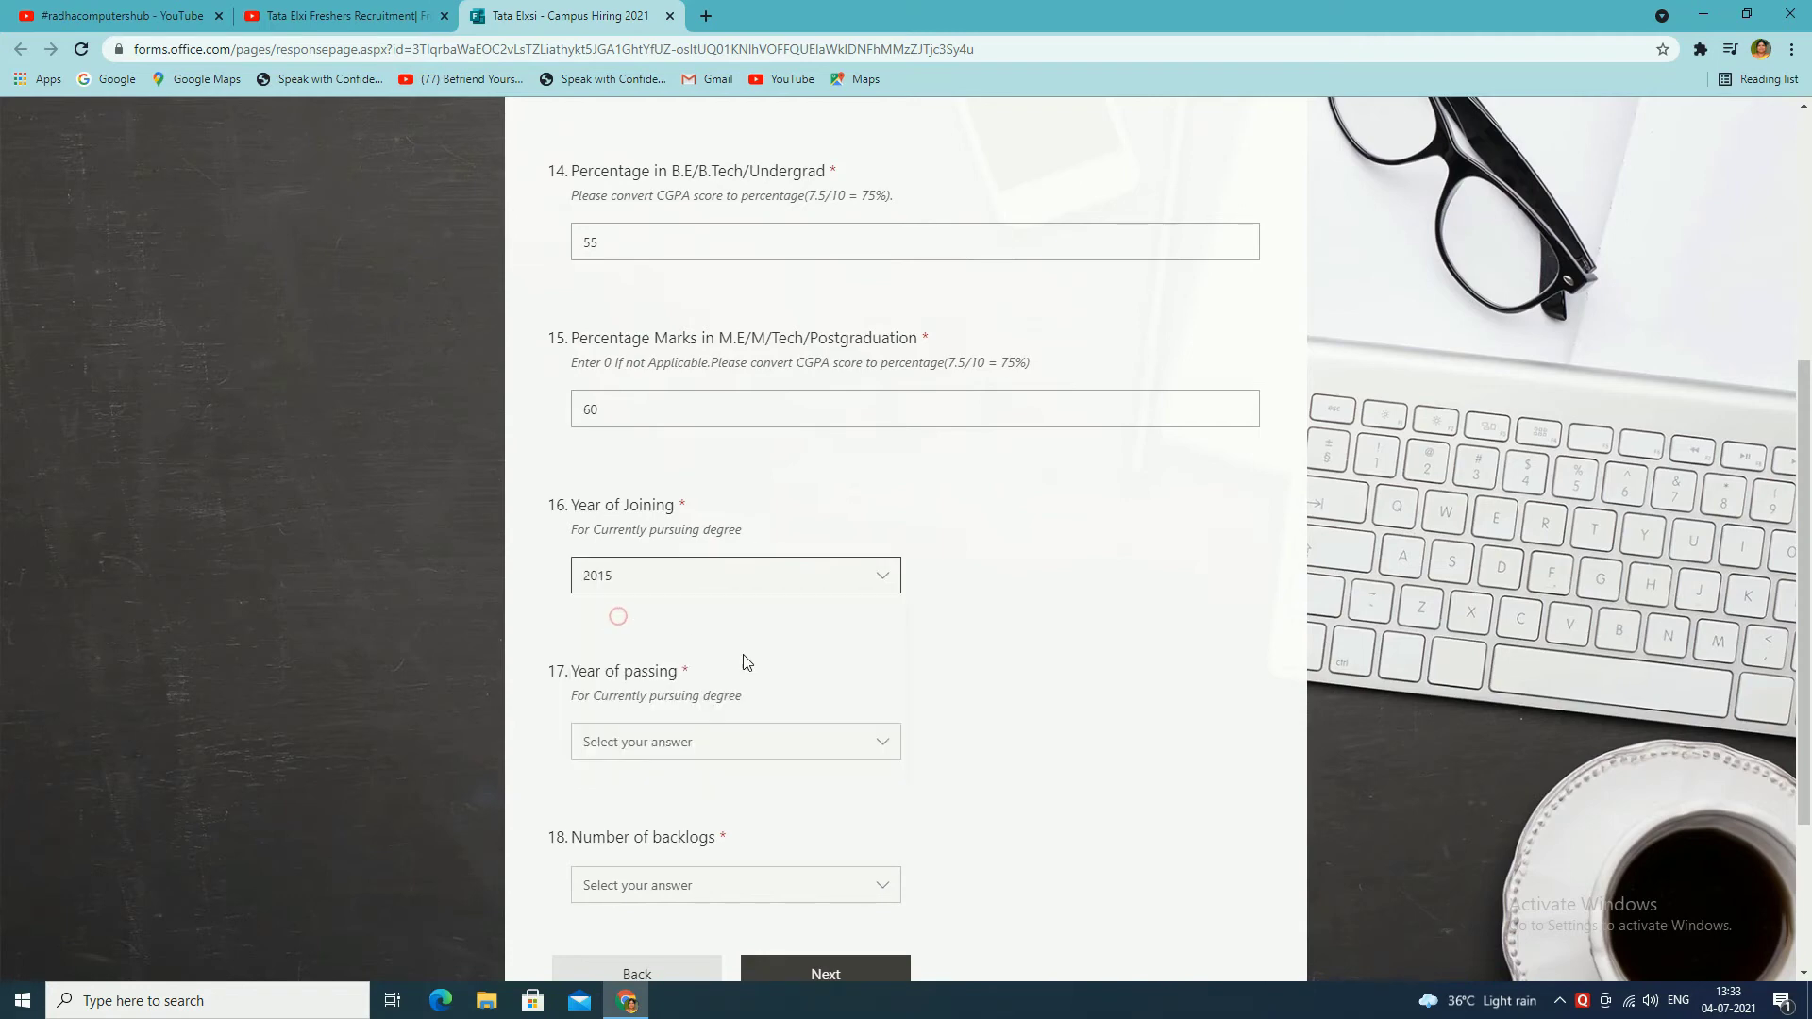
pyautogui.click(732, 747)
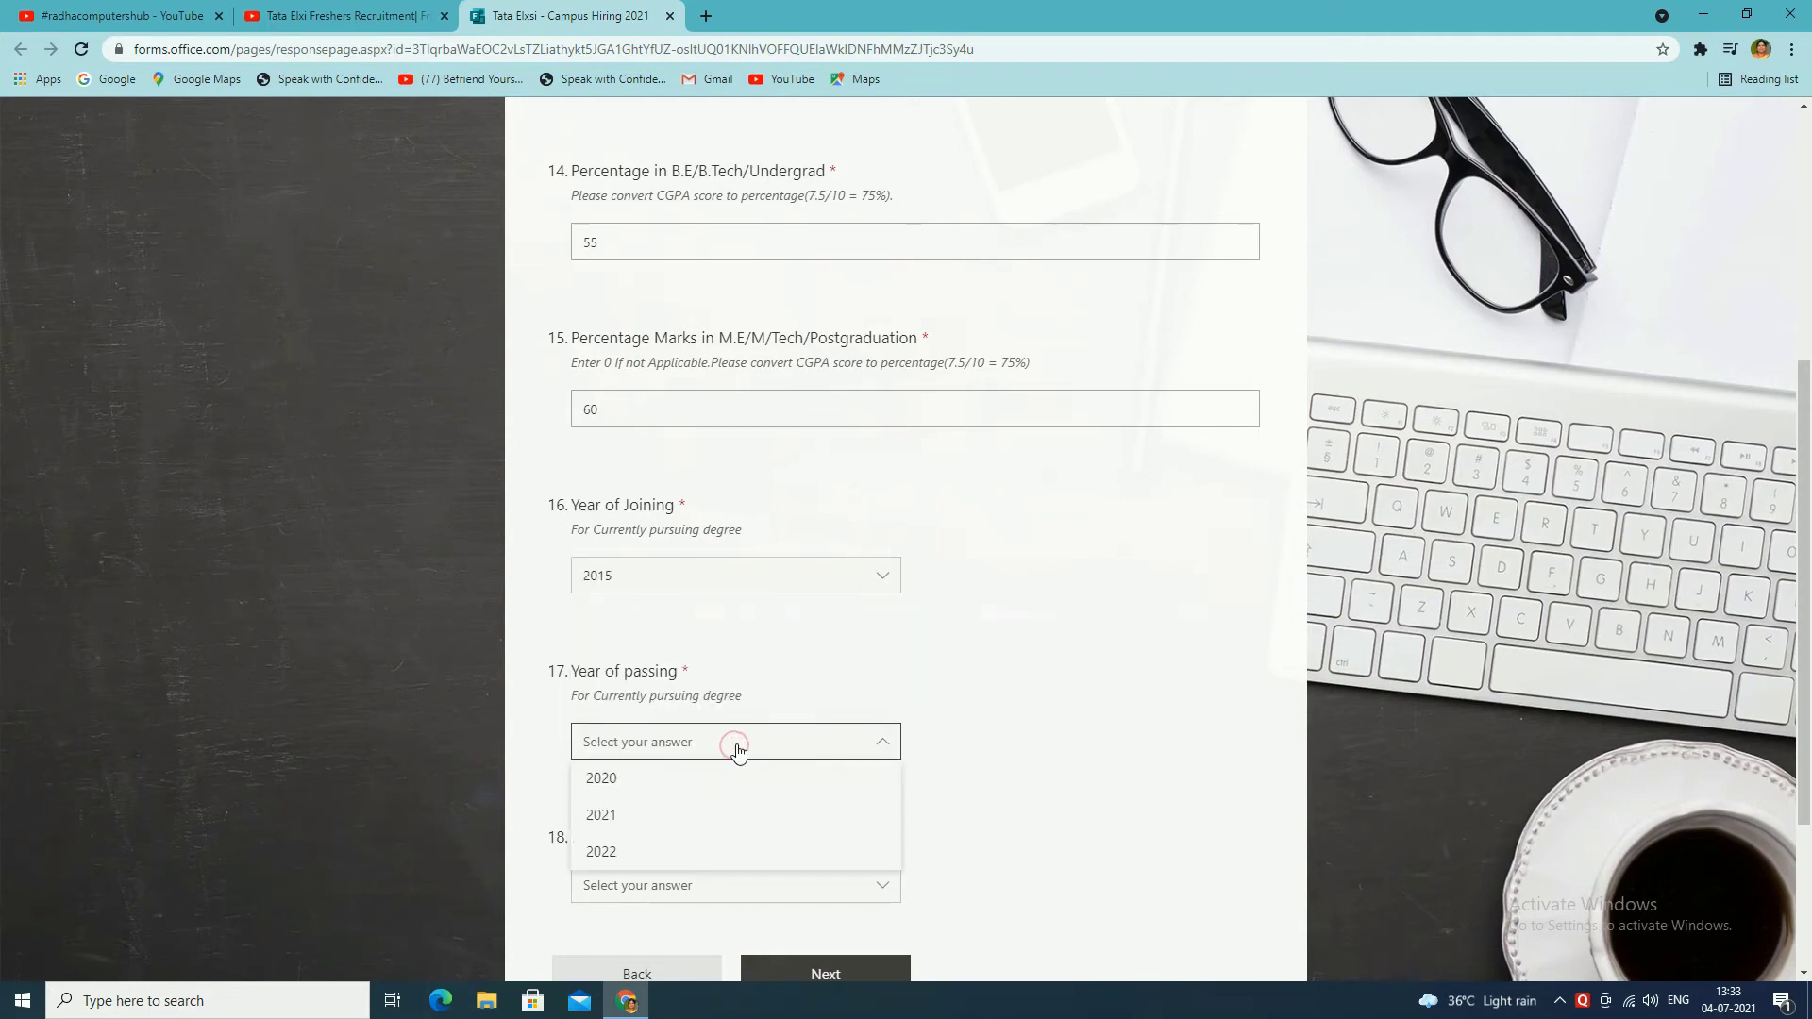
pyautogui.click(612, 781)
pyautogui.scroll(-3, 1038, 754)
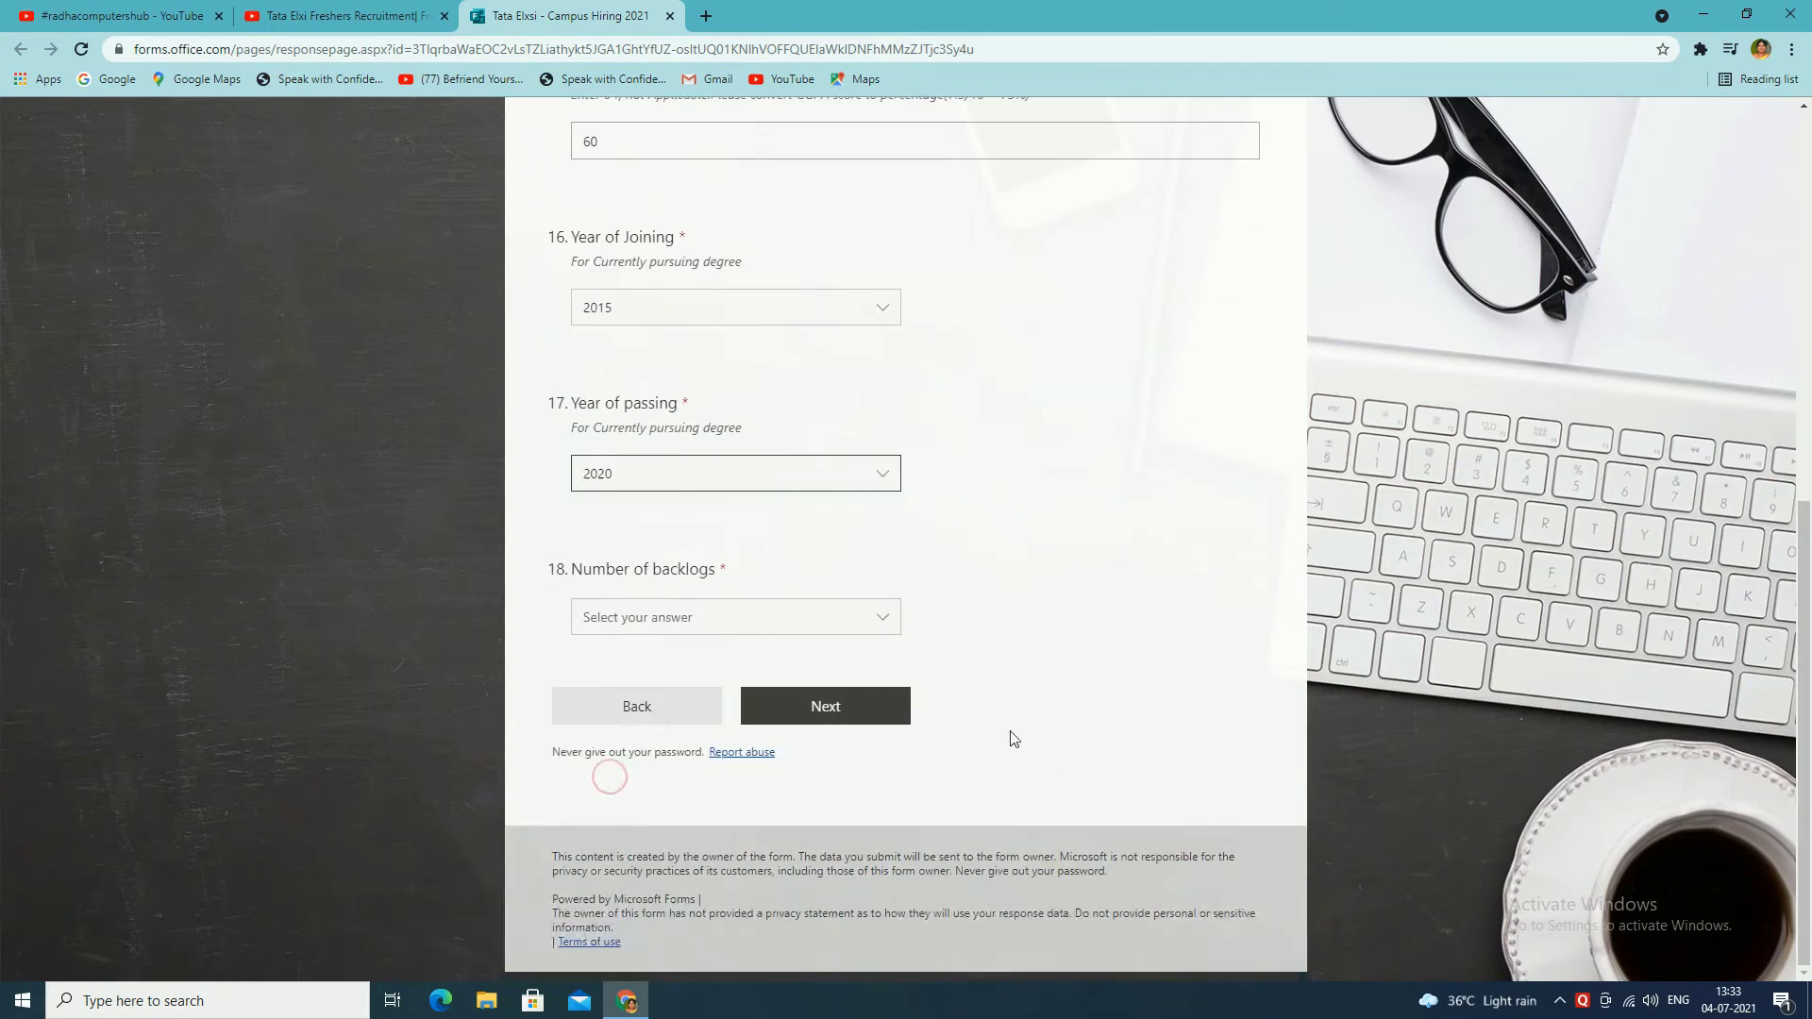
pyautogui.click(696, 615)
pyautogui.click(609, 648)
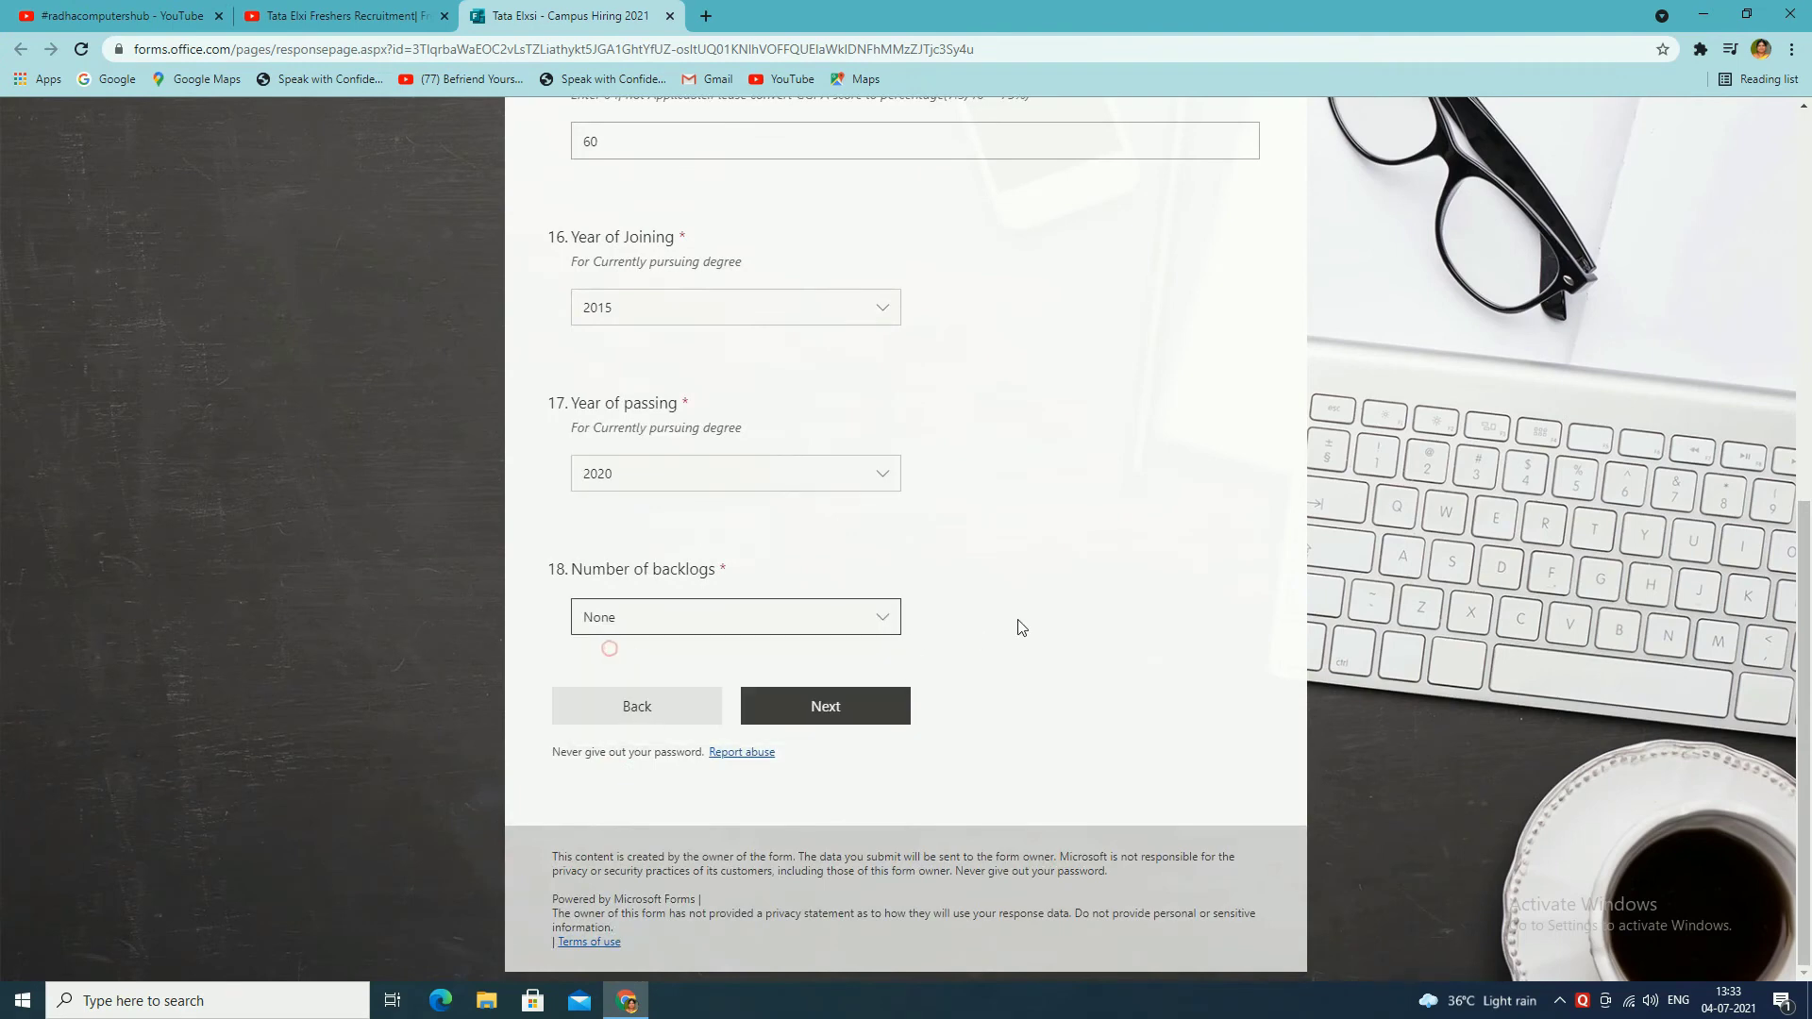
pyautogui.click(825, 706)
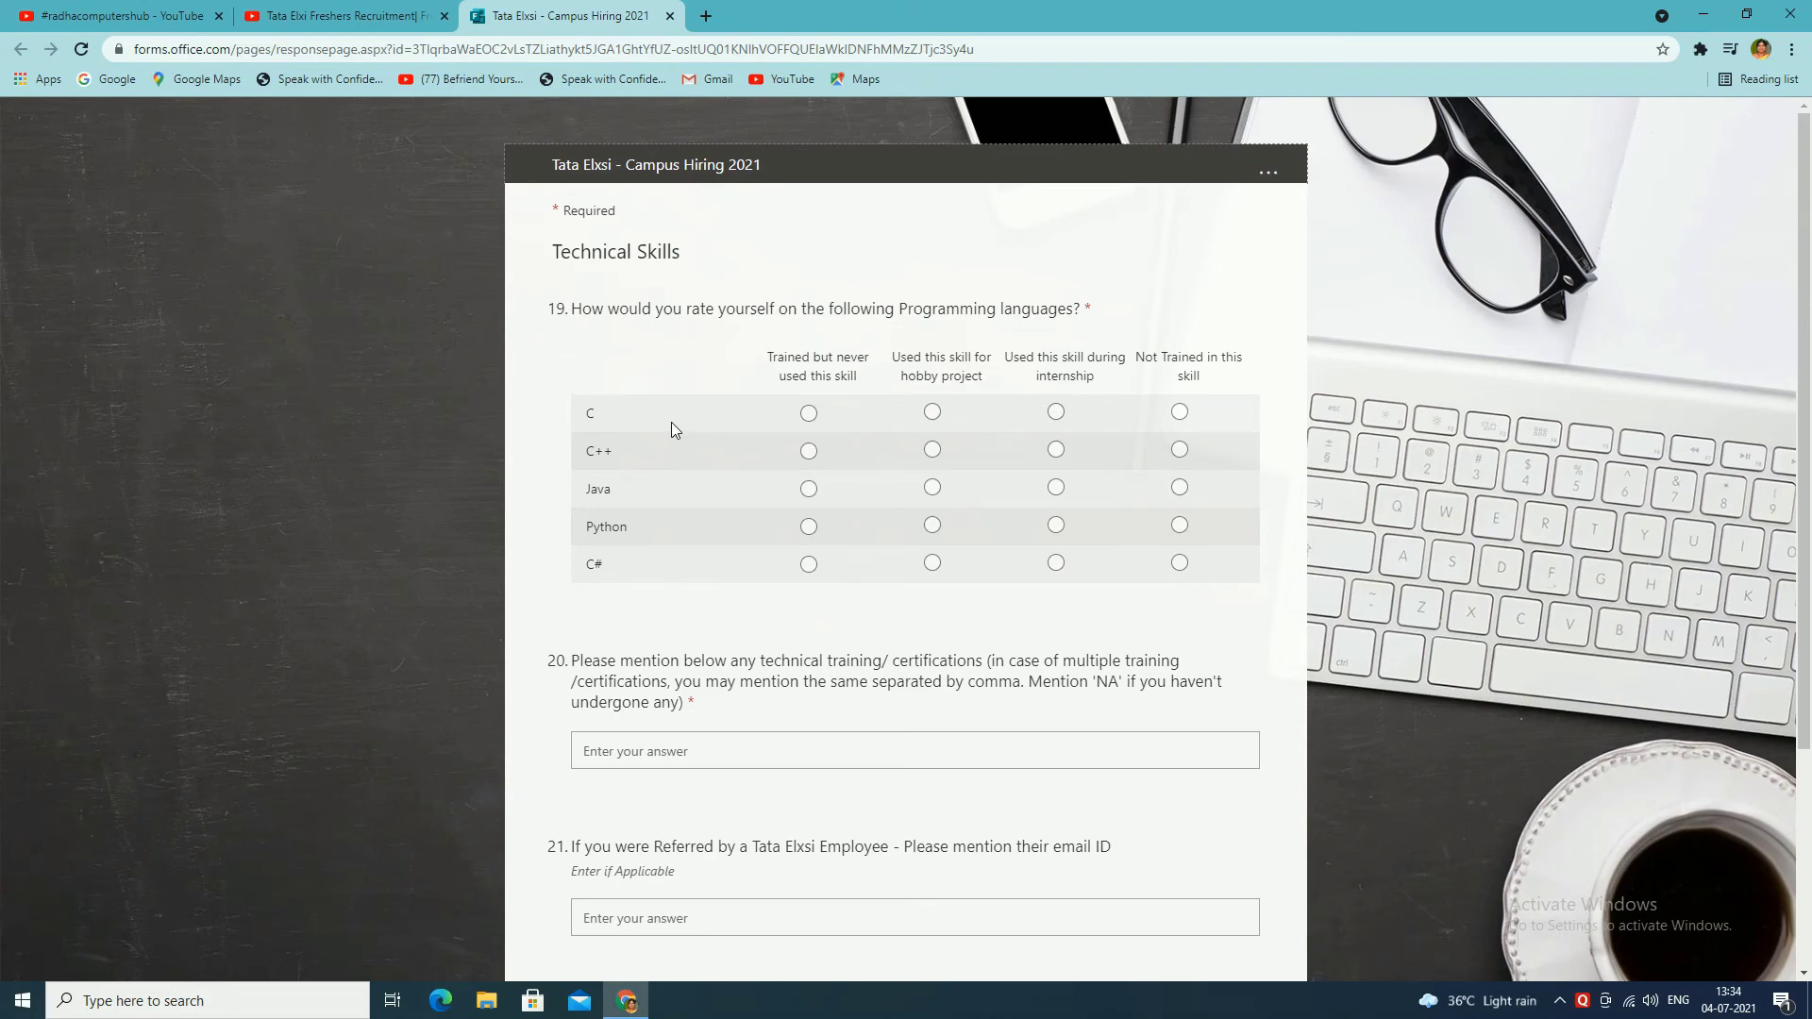
# Step: Rate C as hobby project, C++ and Java as trained but never used, Python as internship
pyautogui.click(809, 414)
pyautogui.click(808, 452)
pyautogui.click(932, 411)
pyautogui.click(808, 489)
pyautogui.click(1059, 527)
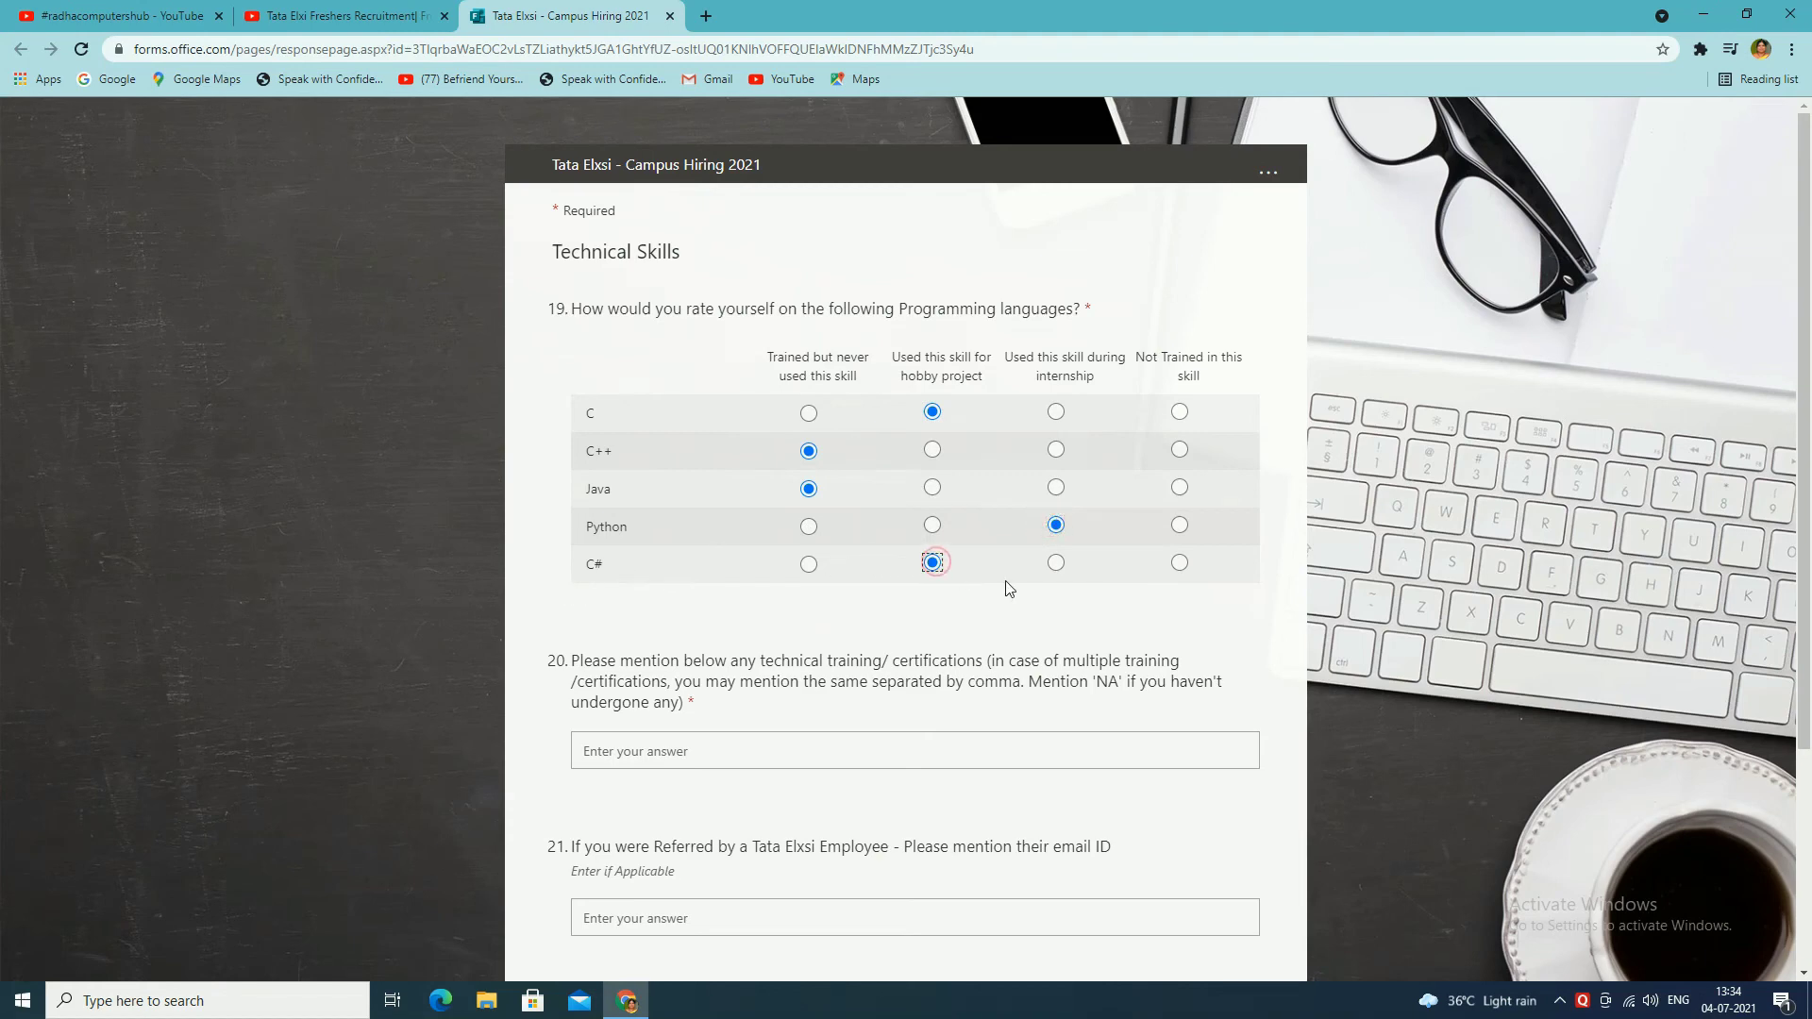
pyautogui.scroll(-3, 704, 398)
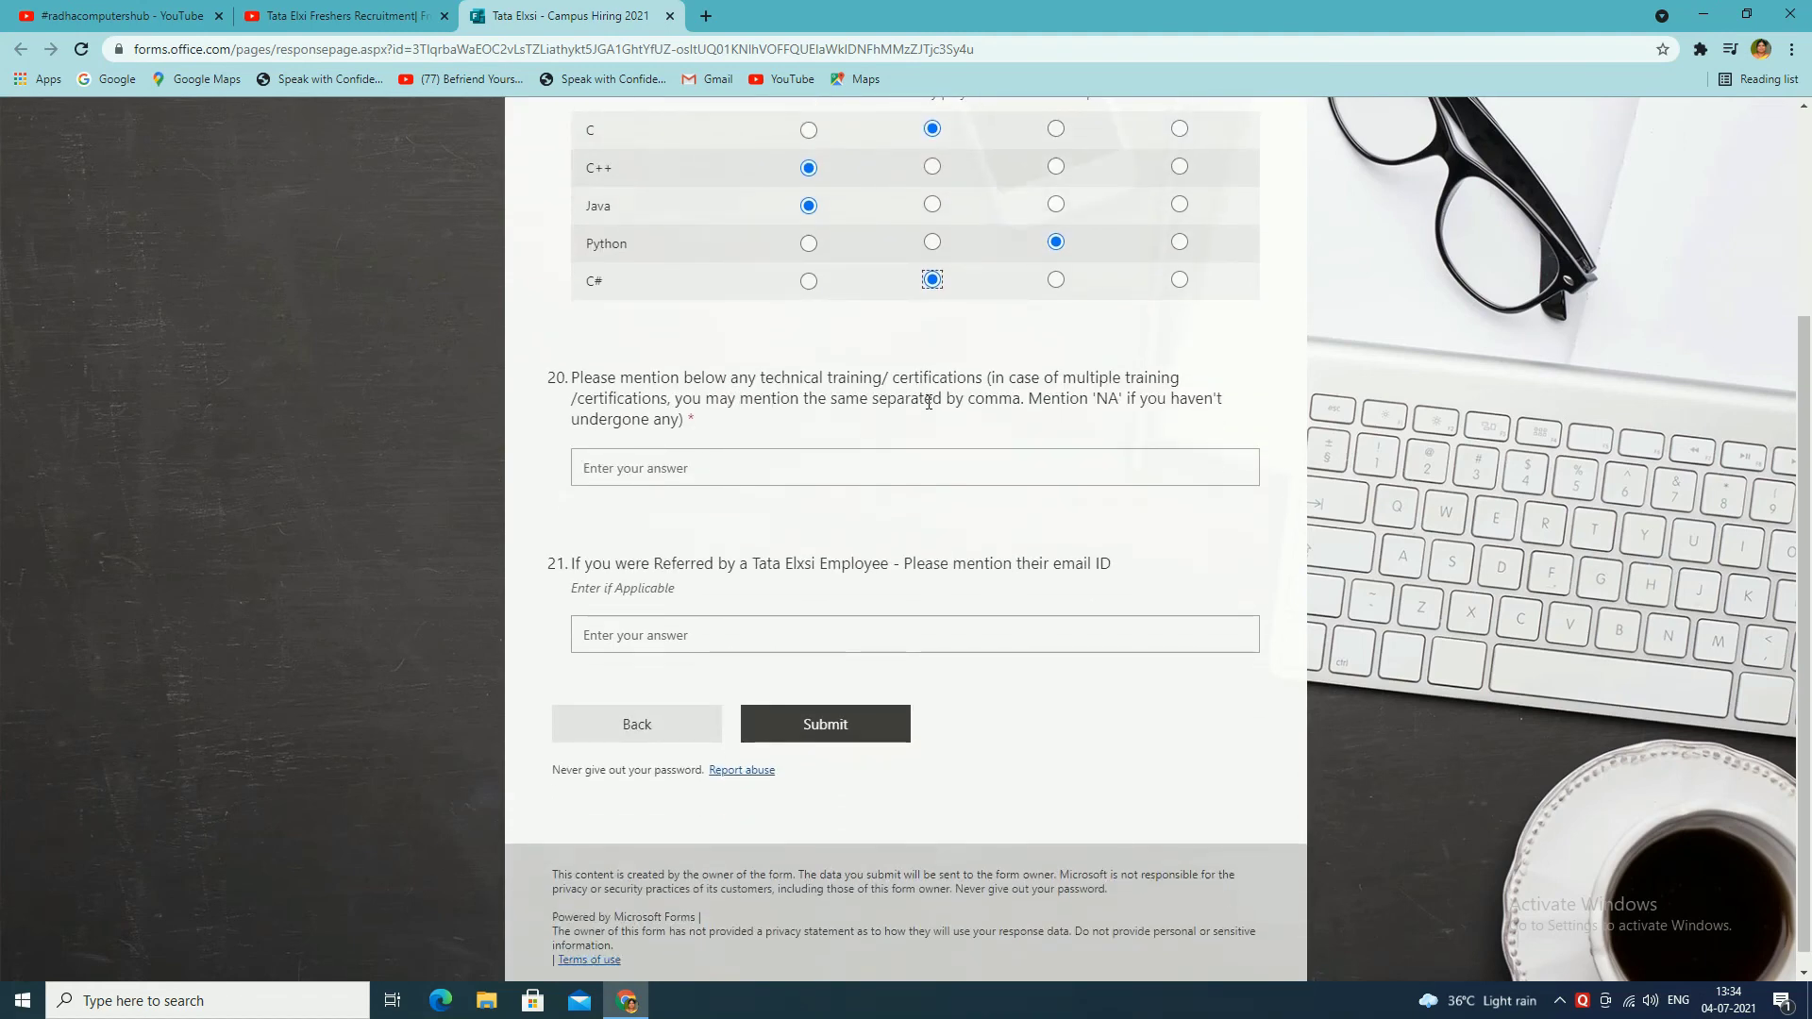
# Step: Answer 'na' for training and certifications, 'n' for employee referral, and submit the form
pyautogui.click(782, 459)
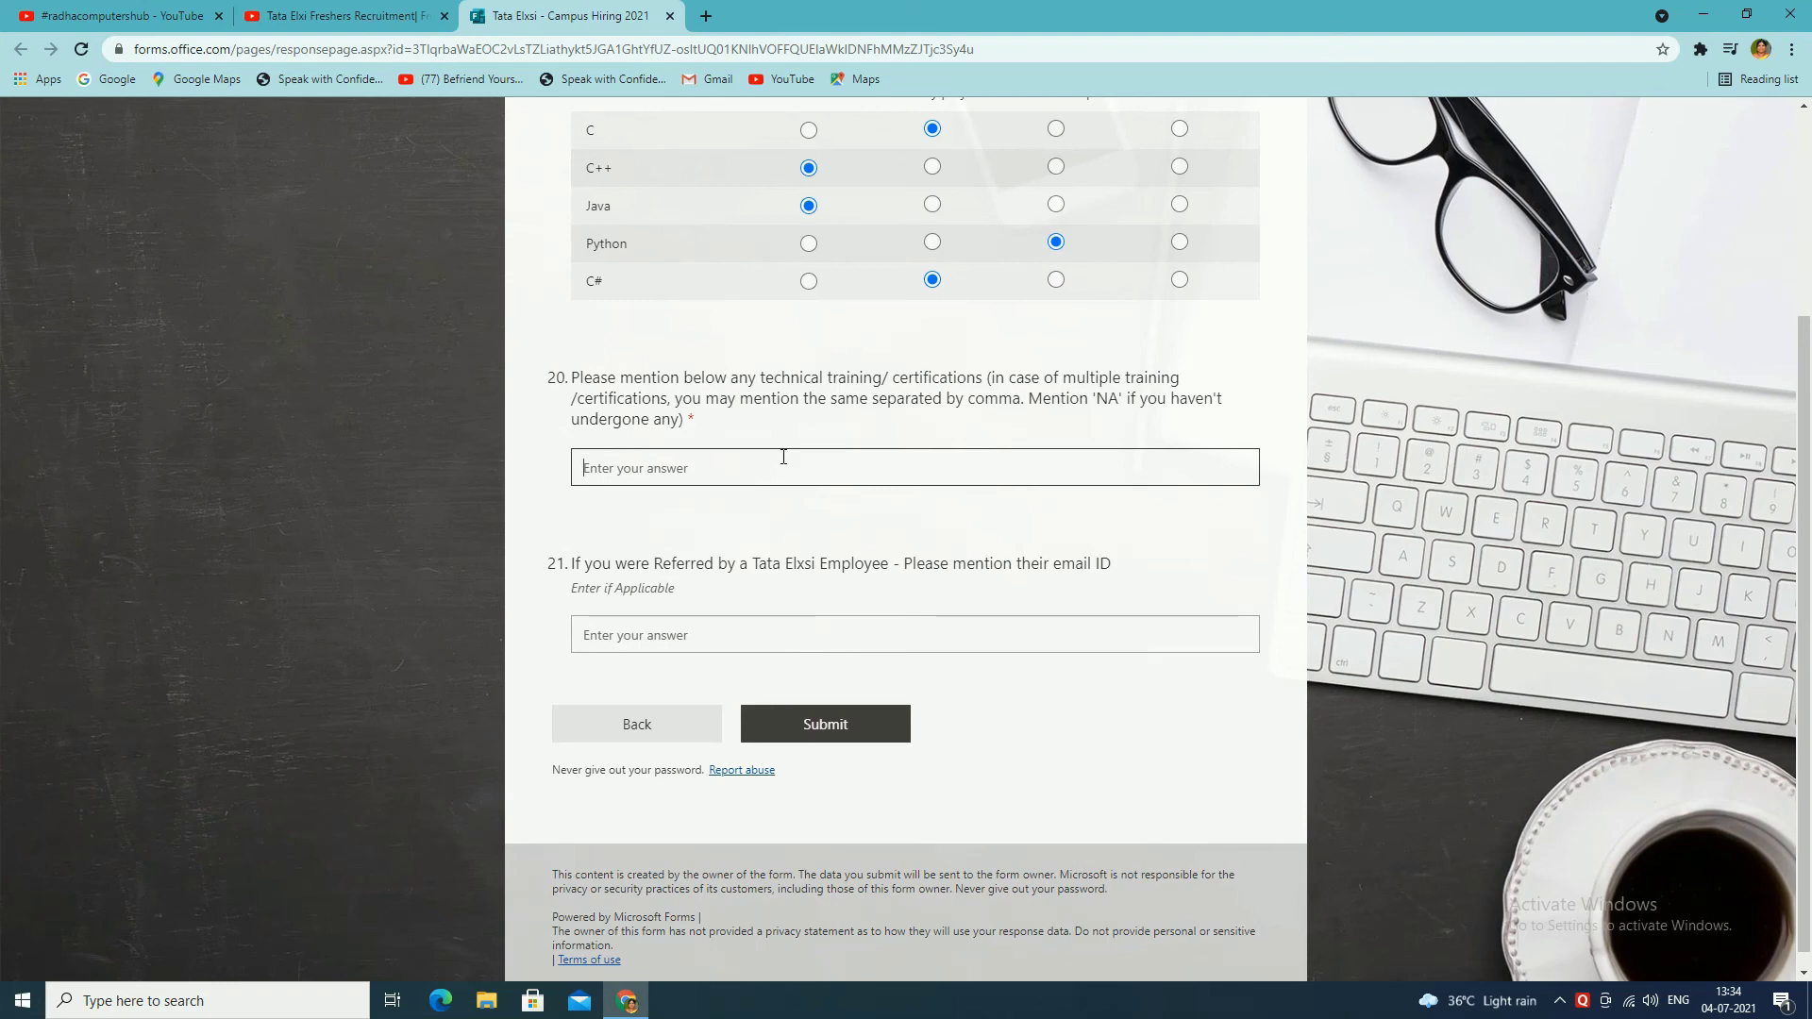
pyautogui.write('na')
pyautogui.click(695, 632)
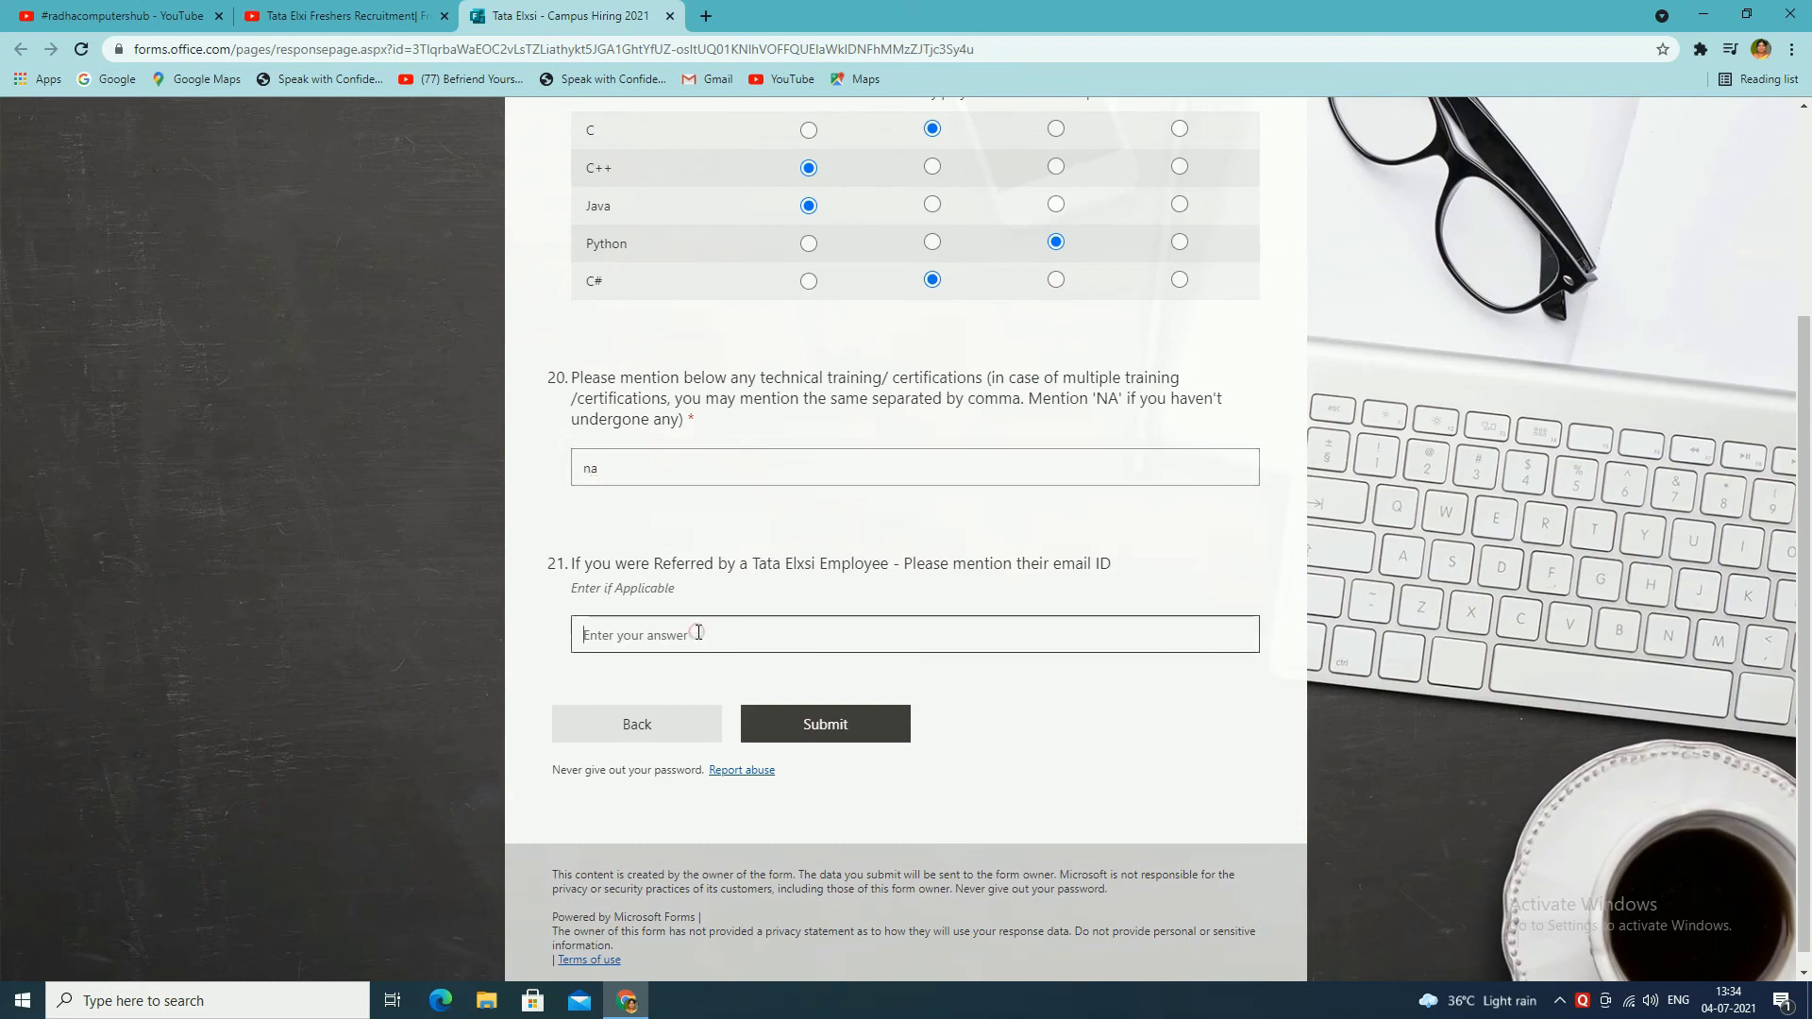
pyautogui.write('no')
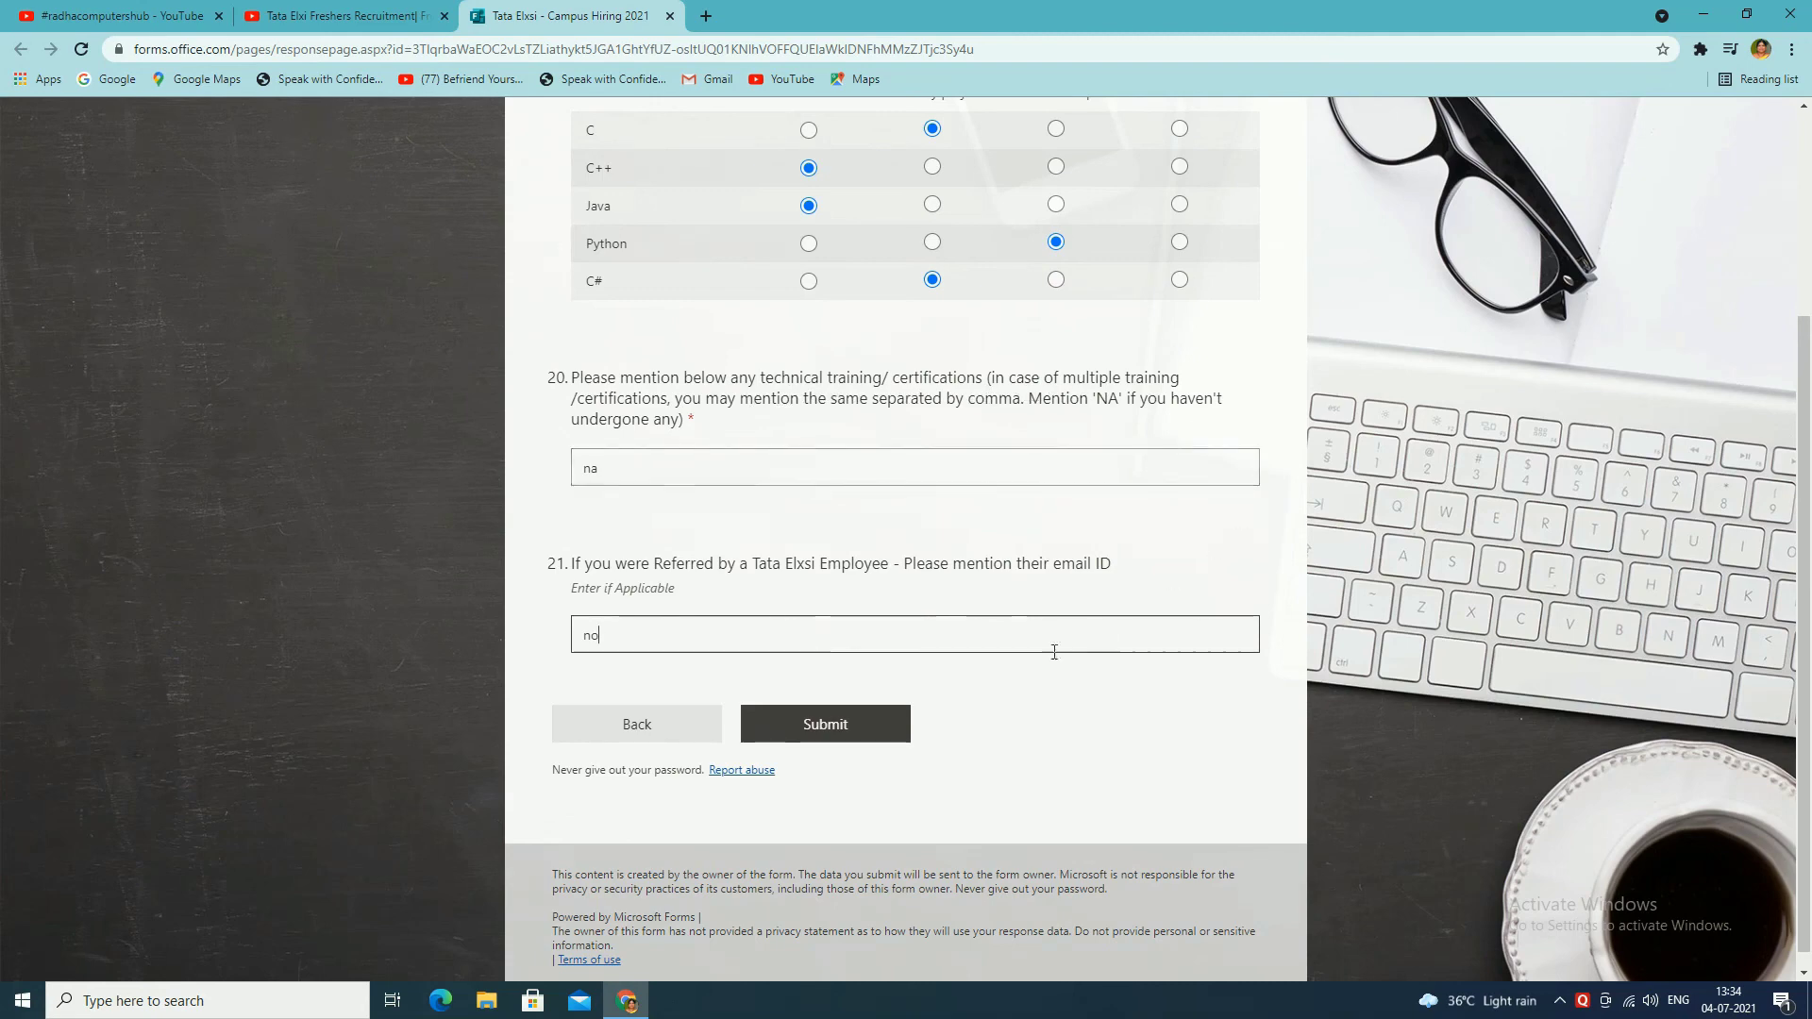
pyautogui.click(835, 739)
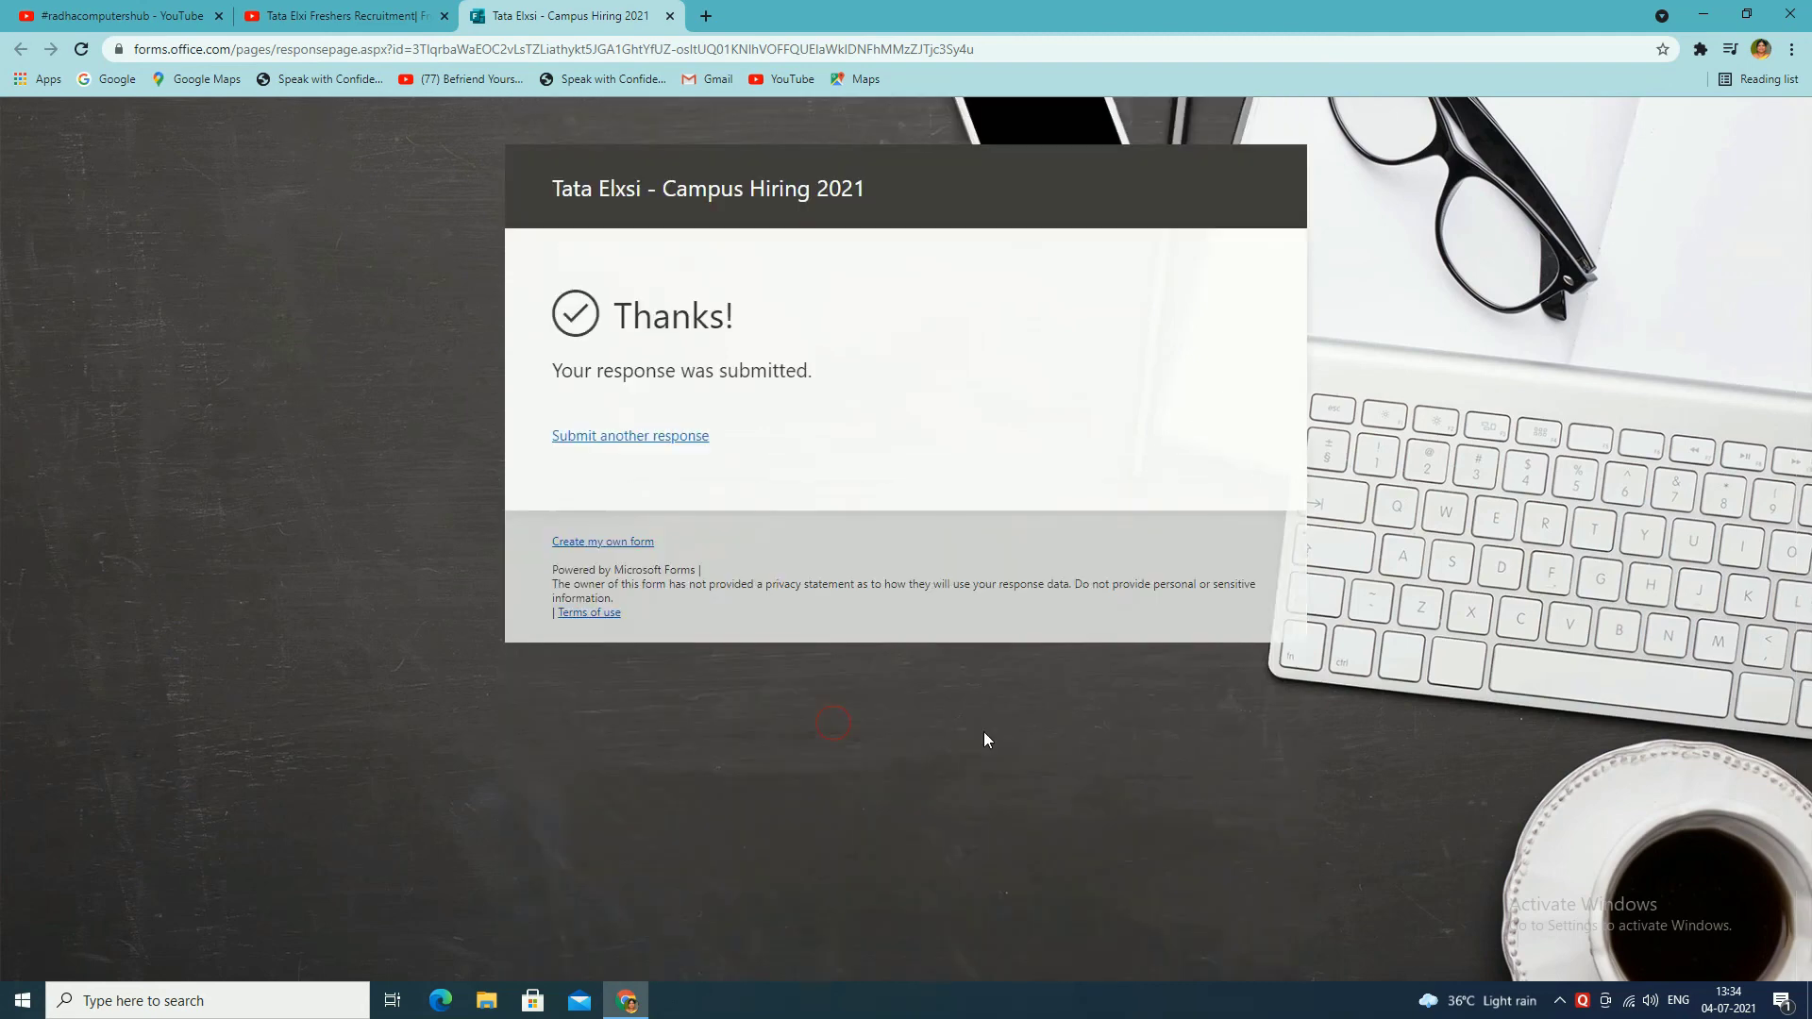